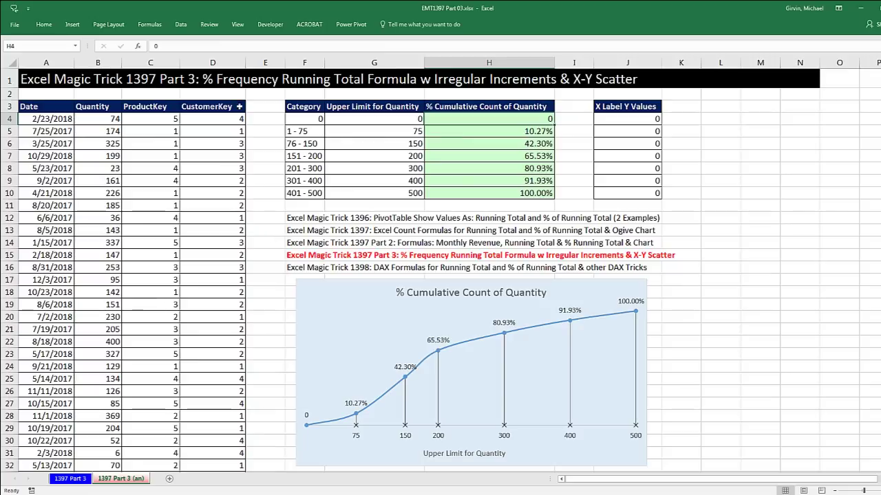
Look over the Quantity column on the finished sheet and switch to the 1397 Part 3 worksheet.
drag(96, 112, 103, 305)
click(101, 107)
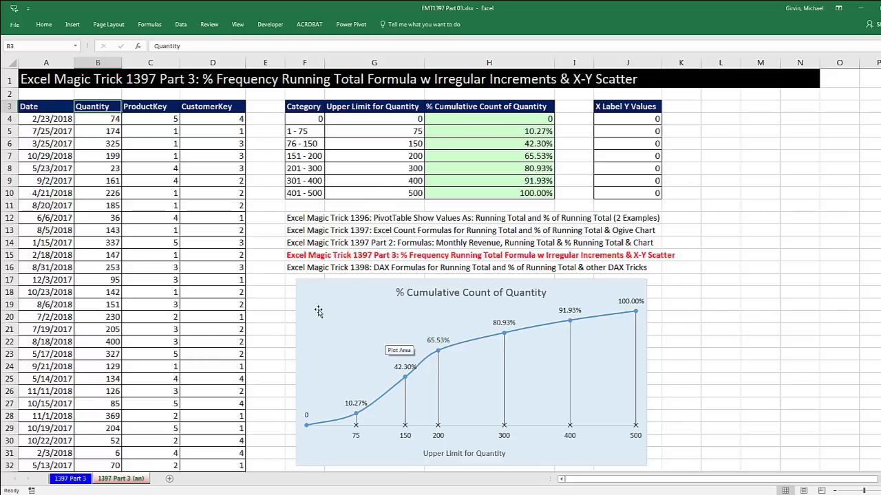
click(63, 480)
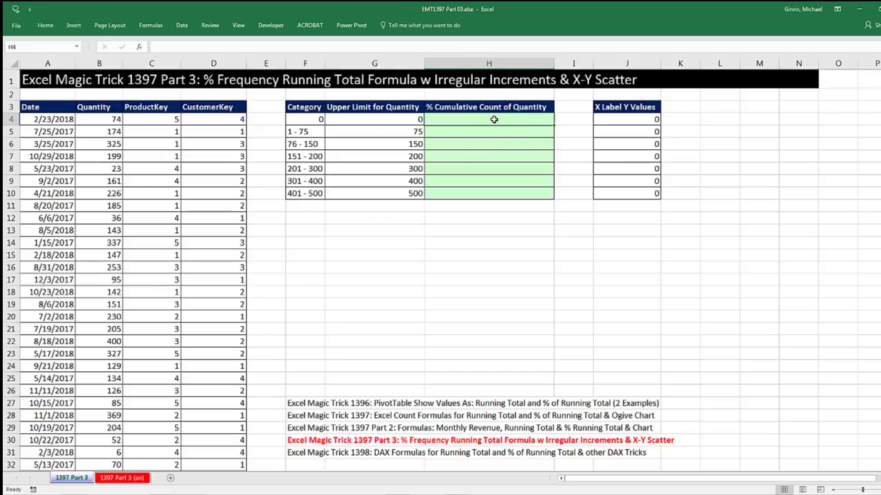
click(490, 131)
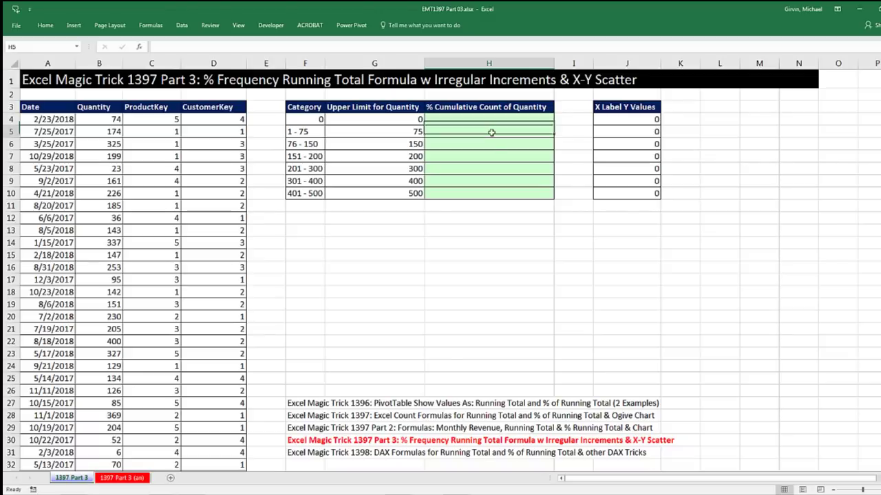
click(492, 143)
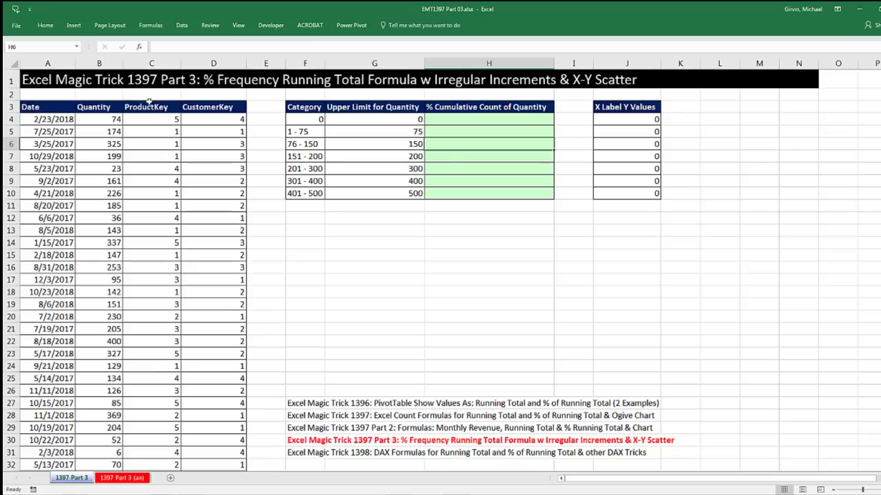
drag(92, 109, 97, 287)
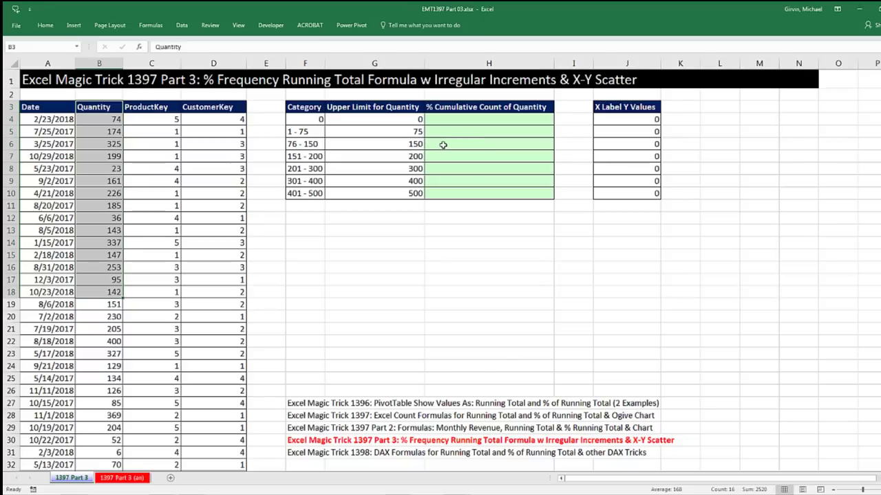
Enter =COUNTIFS($B$4:$B$412,"<="&G4) in H4 and copy it down through H10.
click(457, 119)
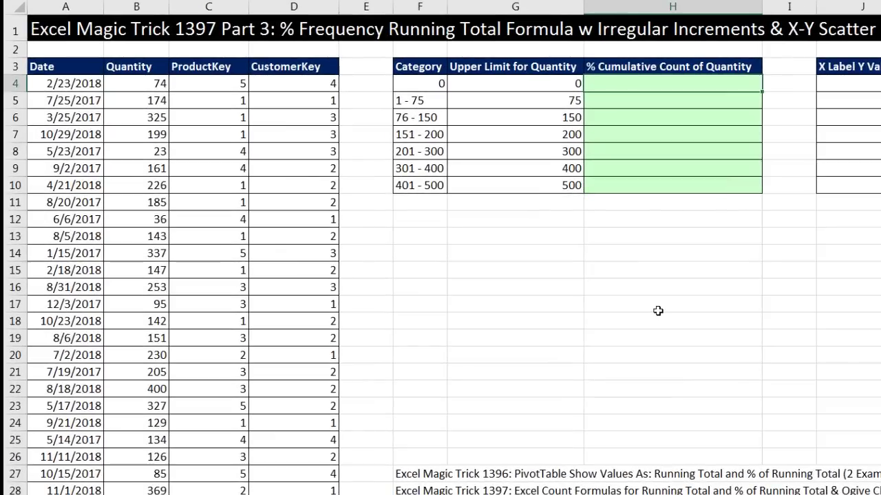
text(=countifs)
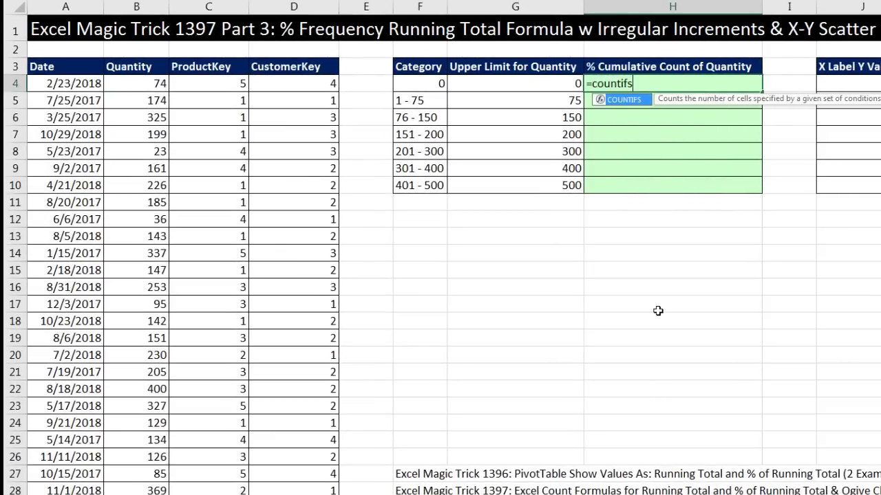
key(Tab)
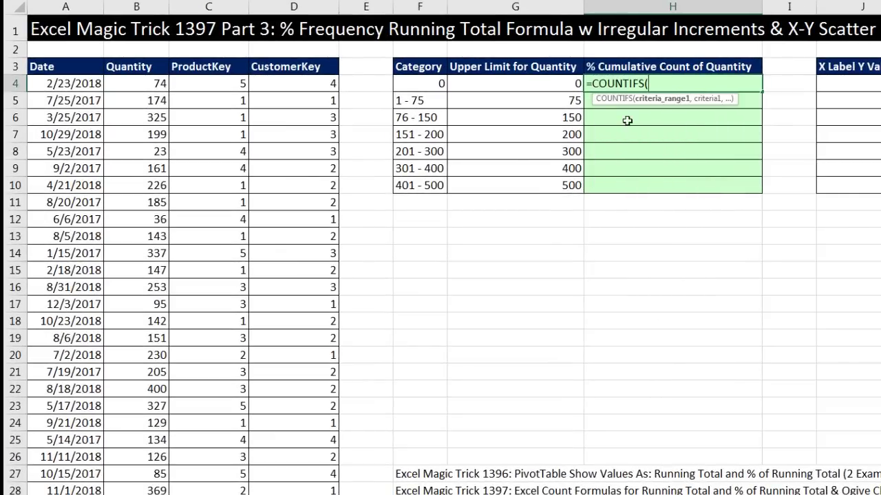
click(137, 84)
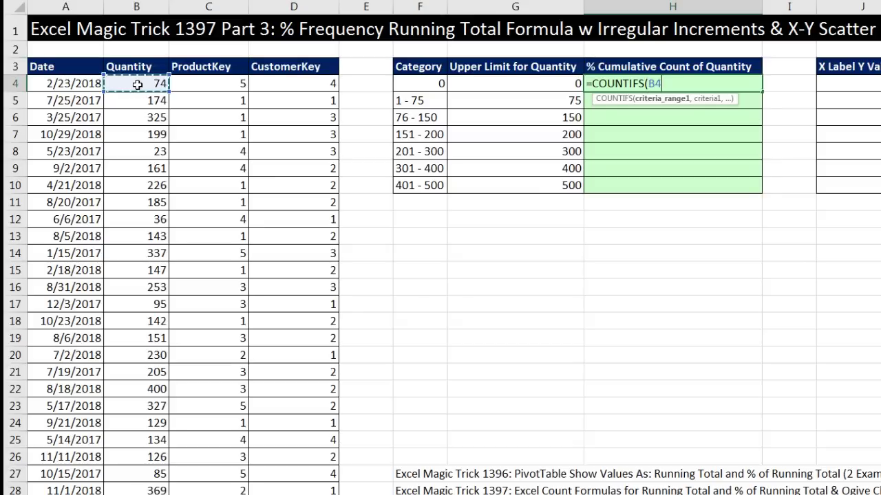
key(ctrl+shift+Down)
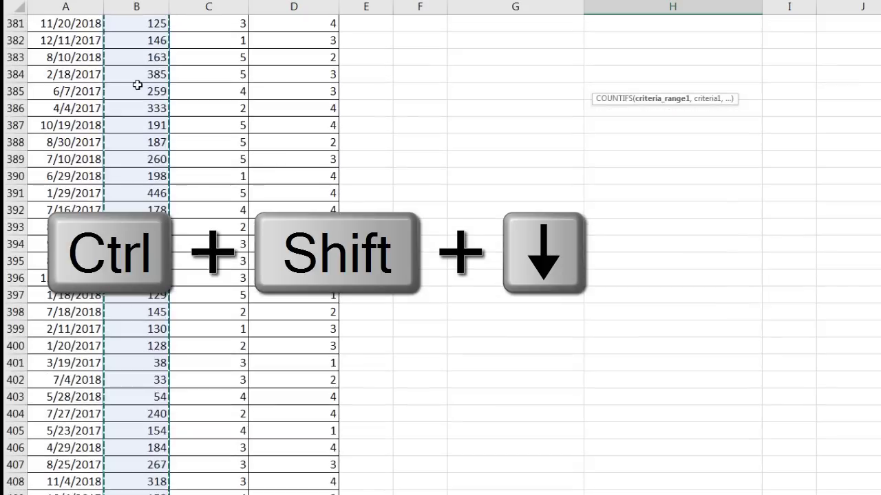
key(F4)
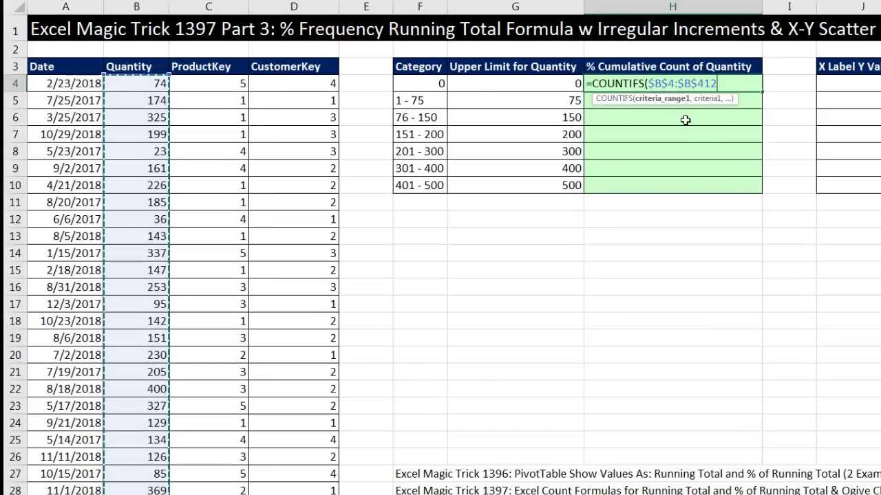
text(,"<="&)
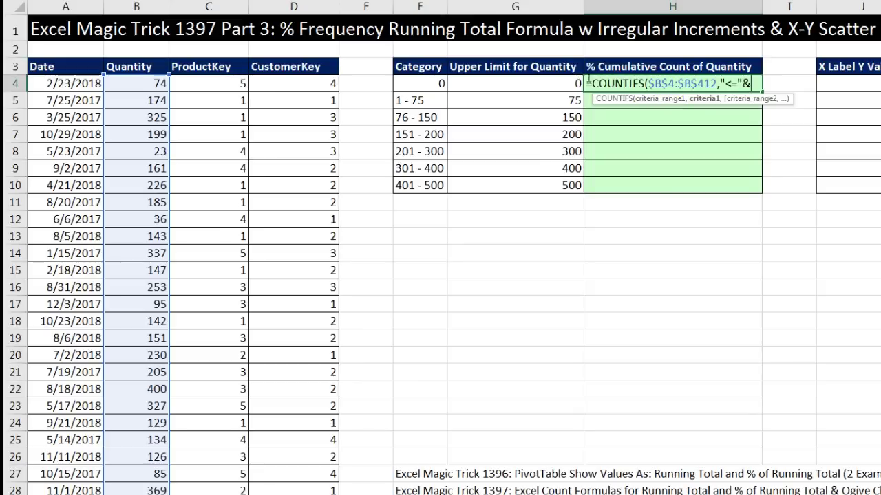
click(573, 80)
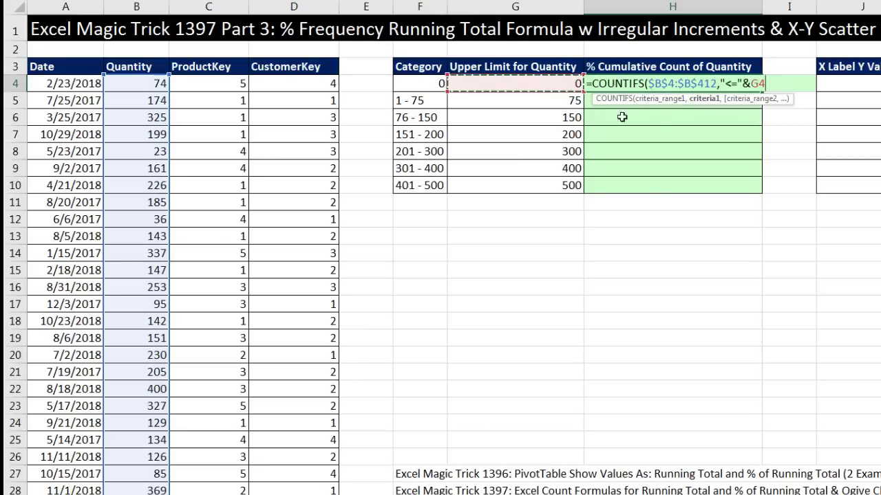
text())
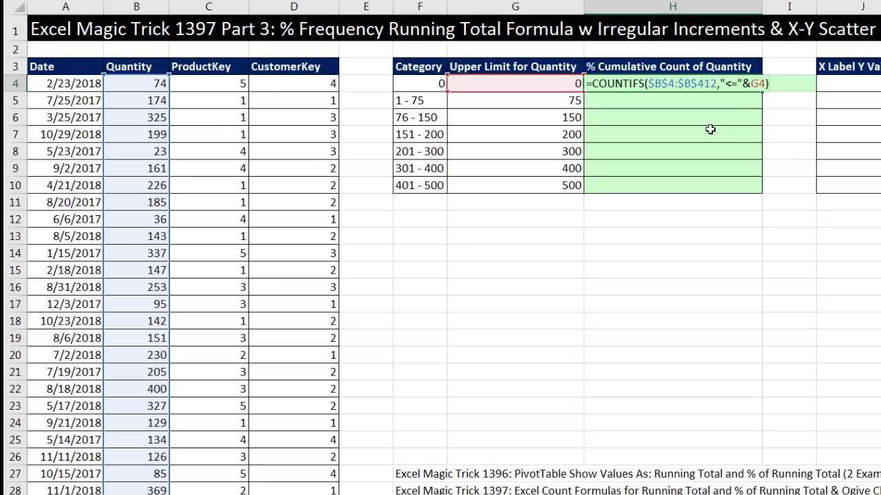
key(ctrl+Return)
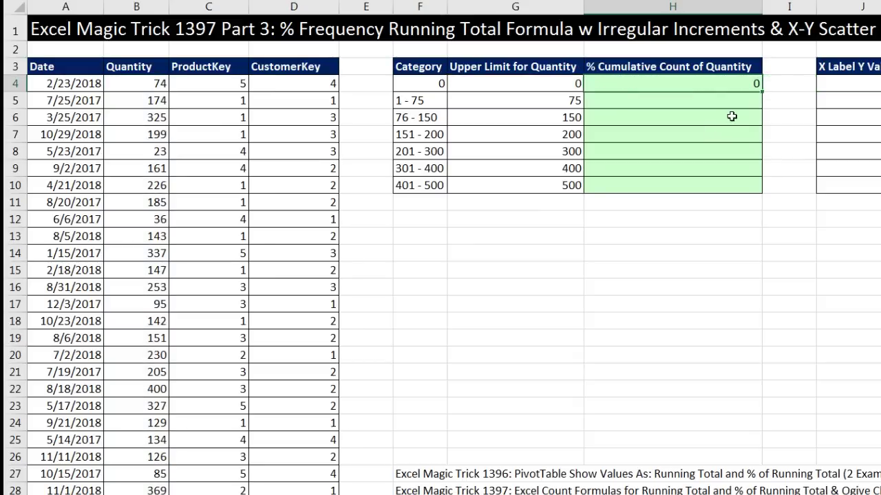
double_click(762, 92)
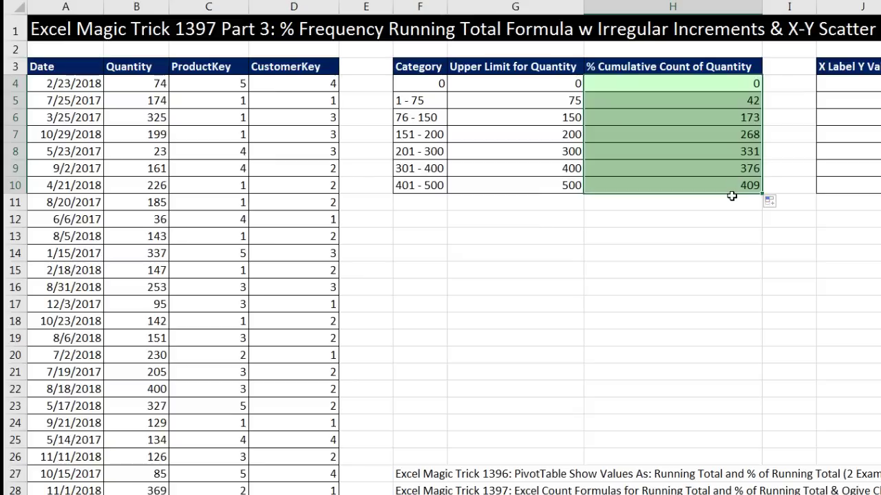
Check the cell references of the copied COUNTIFS formula in H10 without changing it.
click(711, 187)
key(F2)
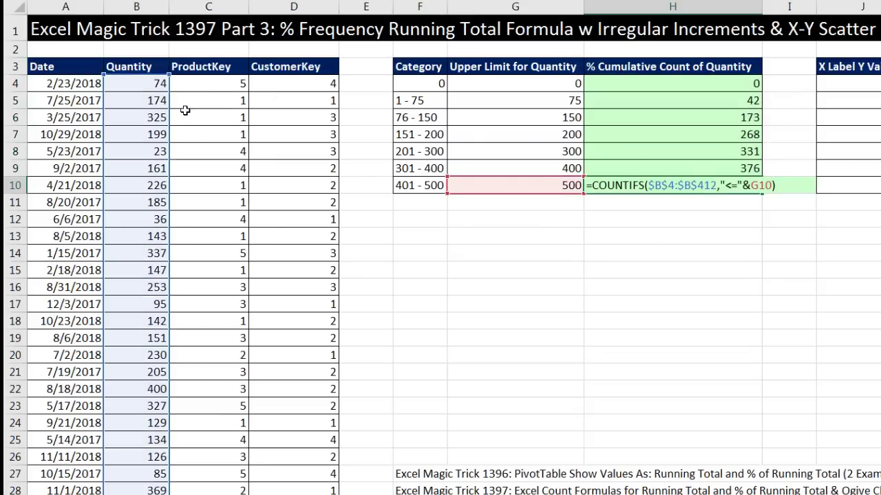
key(Escape)
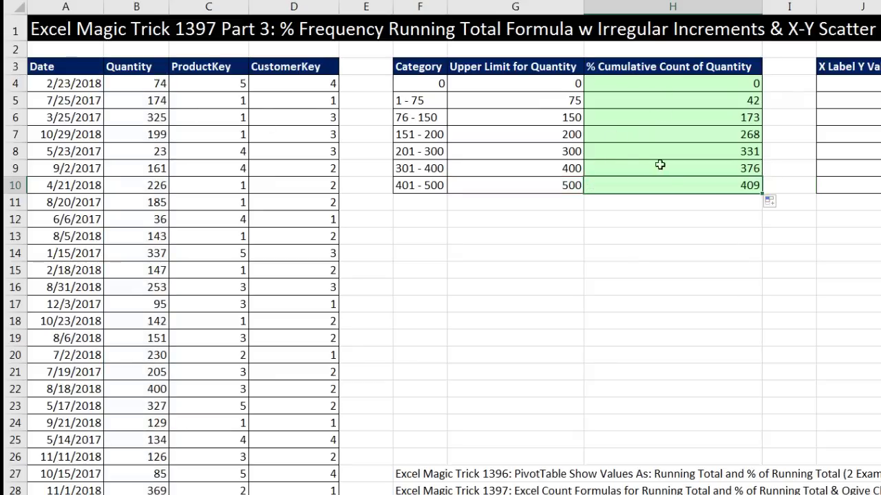
click(705, 156)
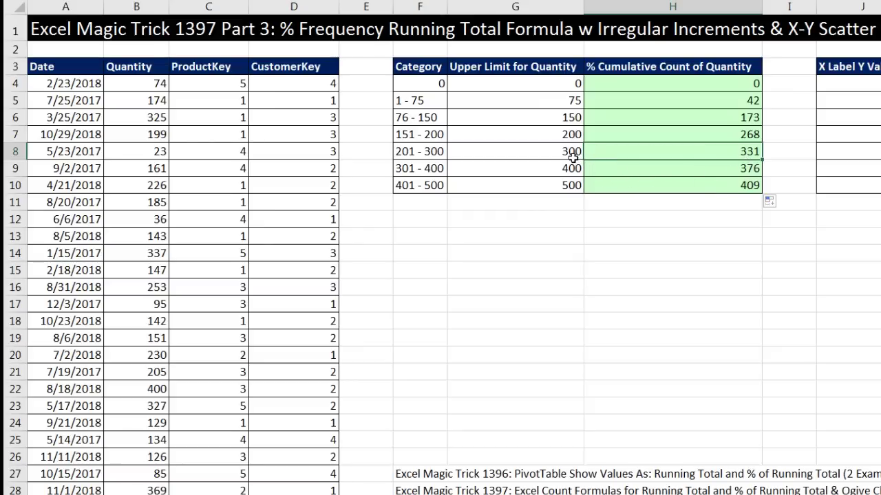
Extend the H4 formula by dividing it by COUNT($B$4:$B$412), and copy it down through H10.
click(715, 83)
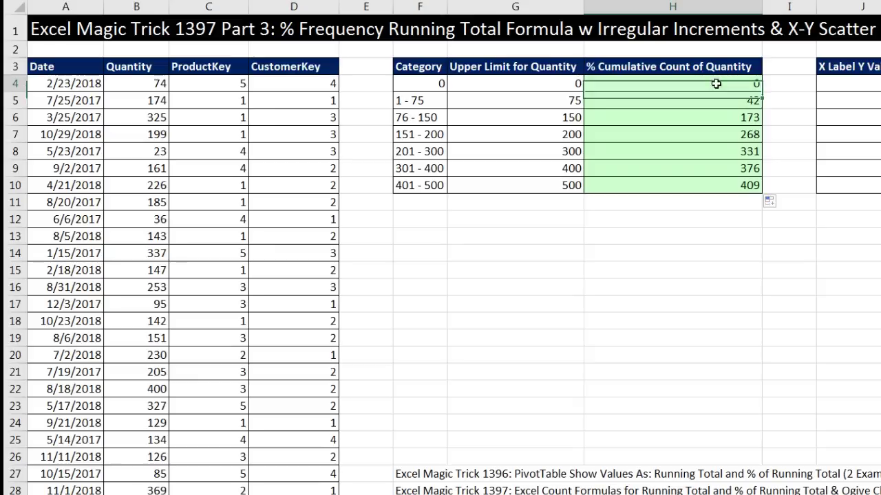
key(F2)
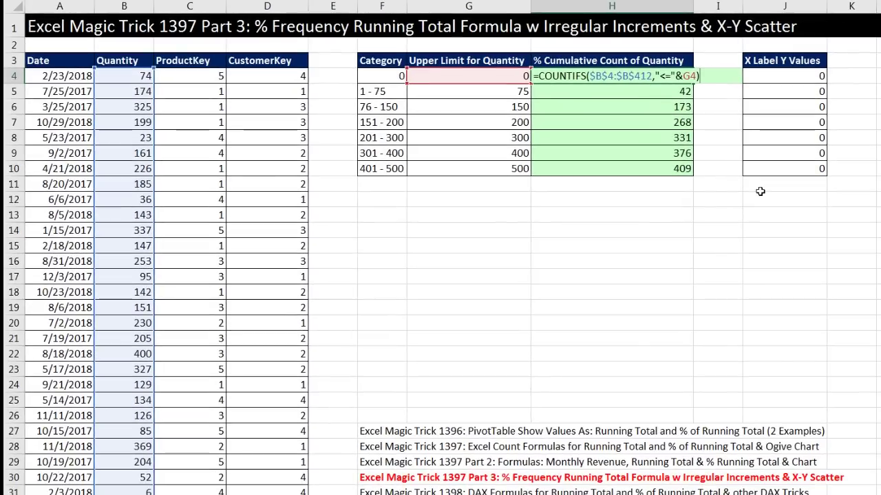
text(/)
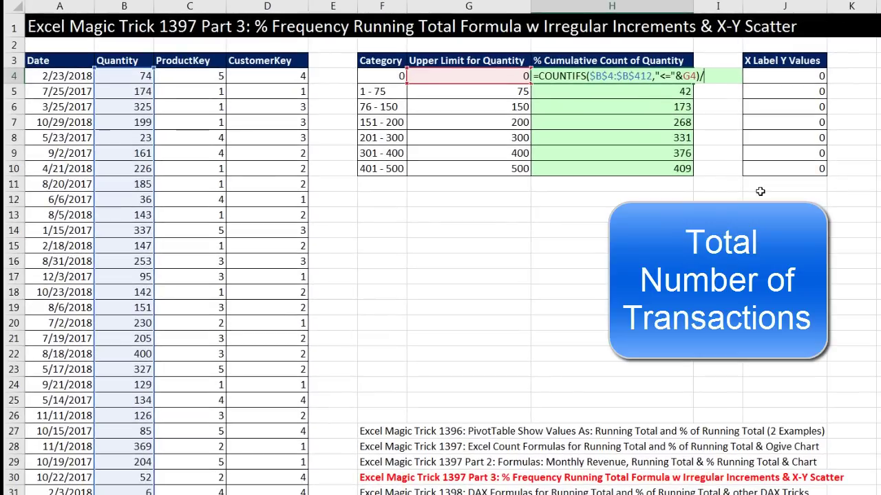
text(count)
key(Tab)
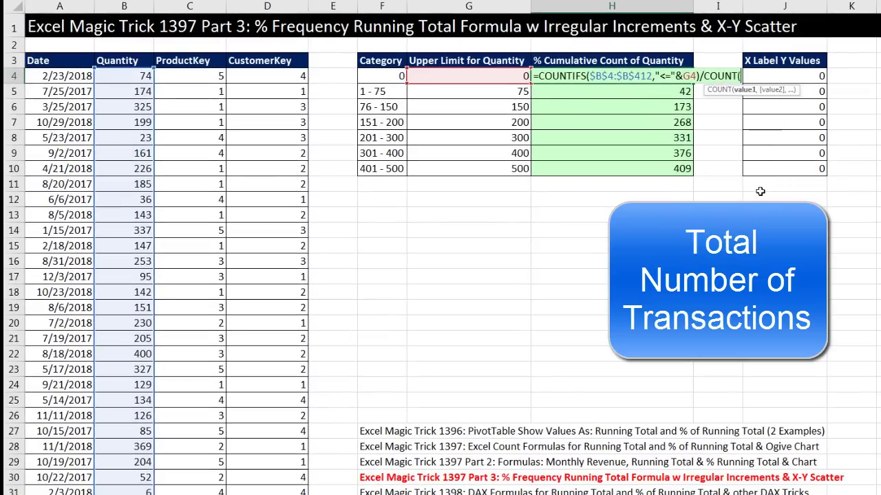
click(121, 79)
key(ctrl+shift+Down)
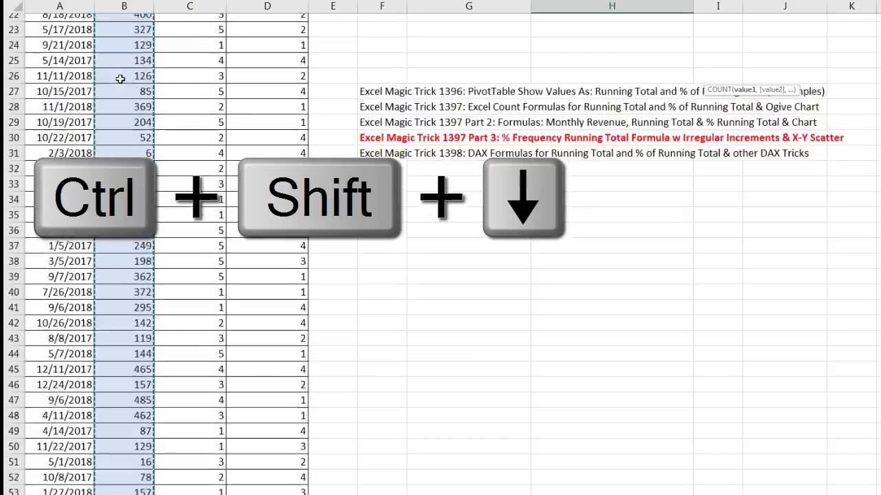
key(F4)
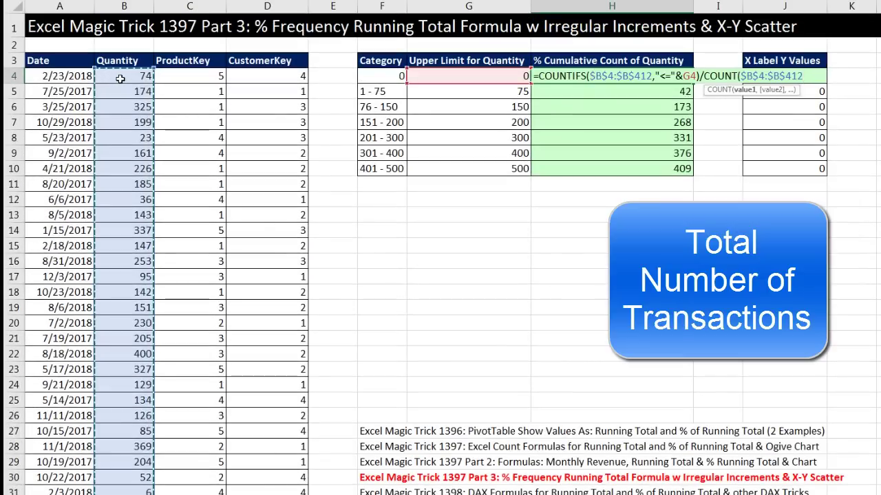
text())
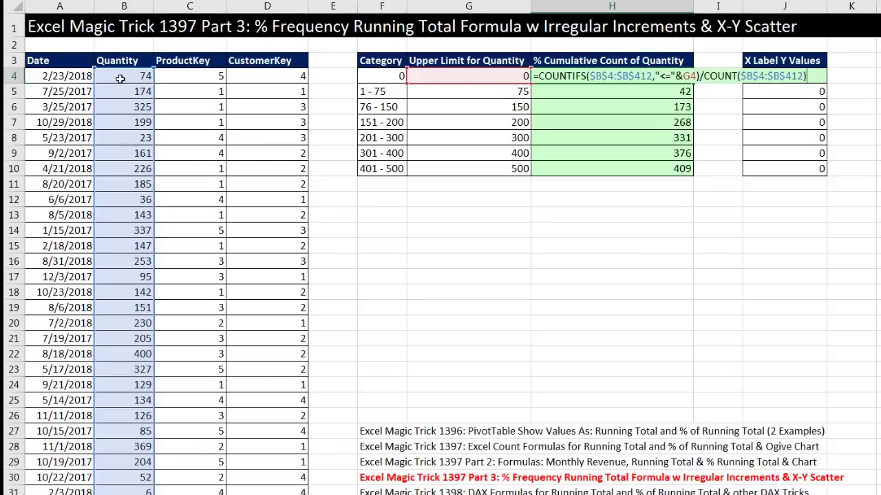
key(ctrl+Return)
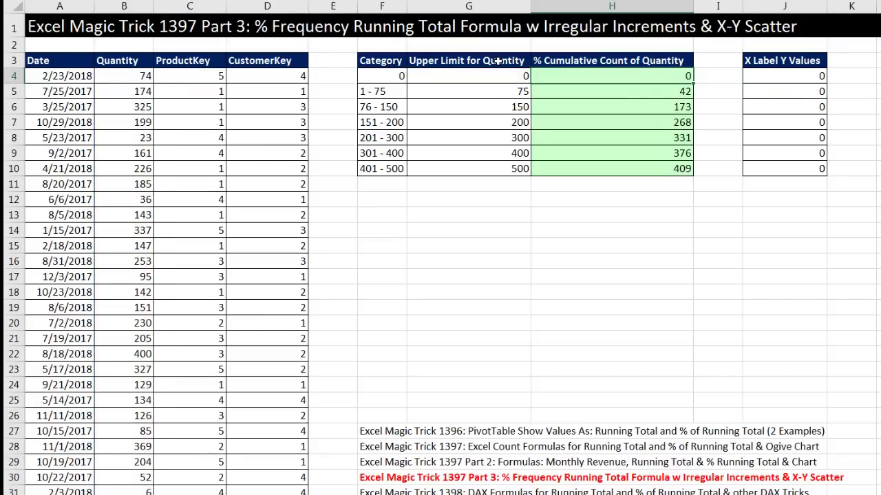
double_click(695, 84)
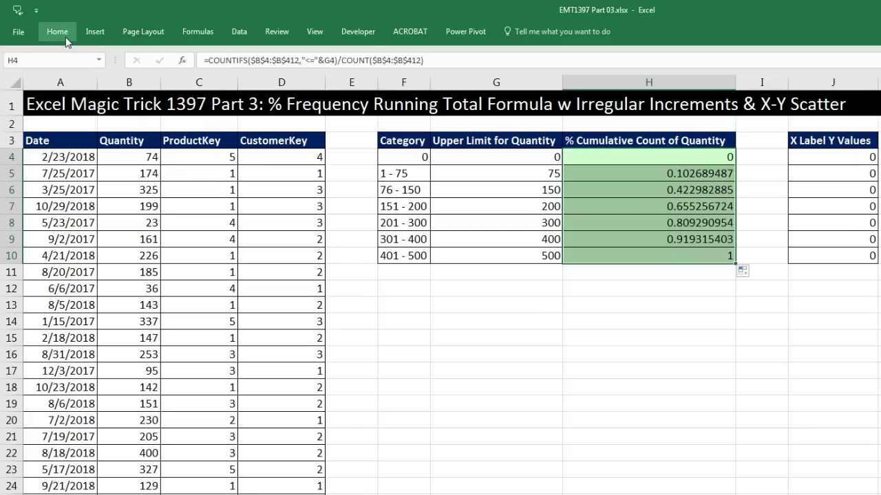
click(66, 39)
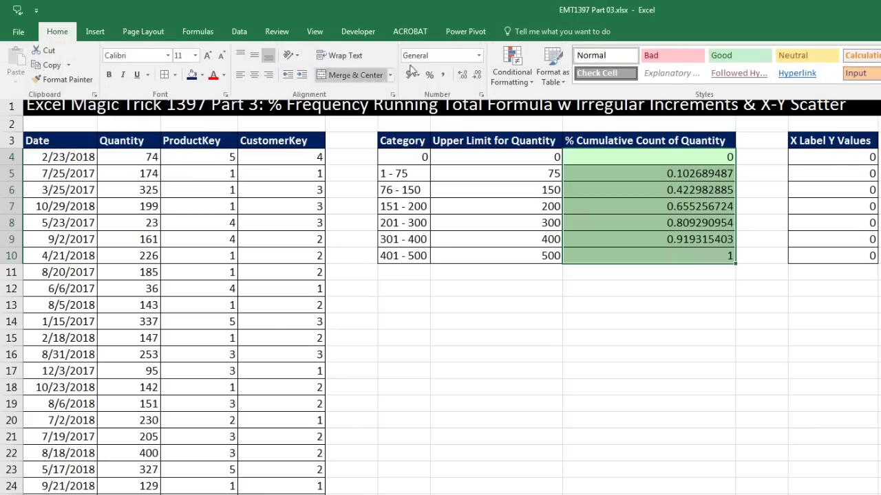
click(480, 55)
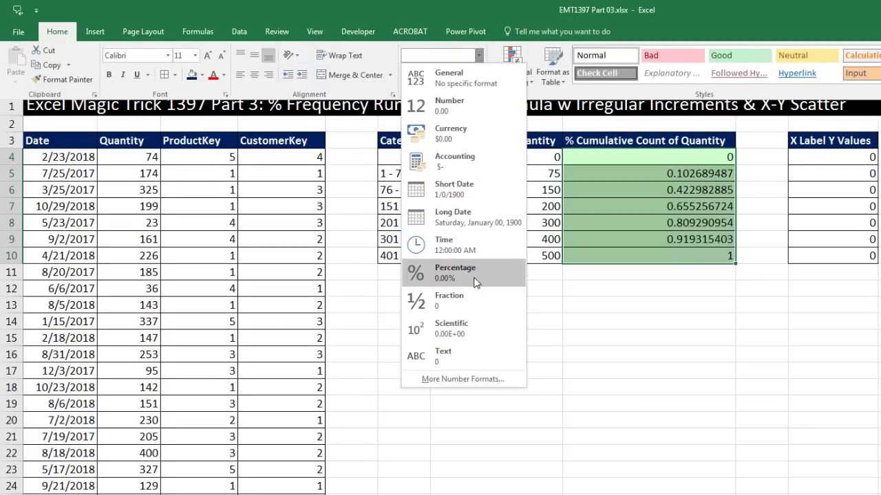
key(Escape)
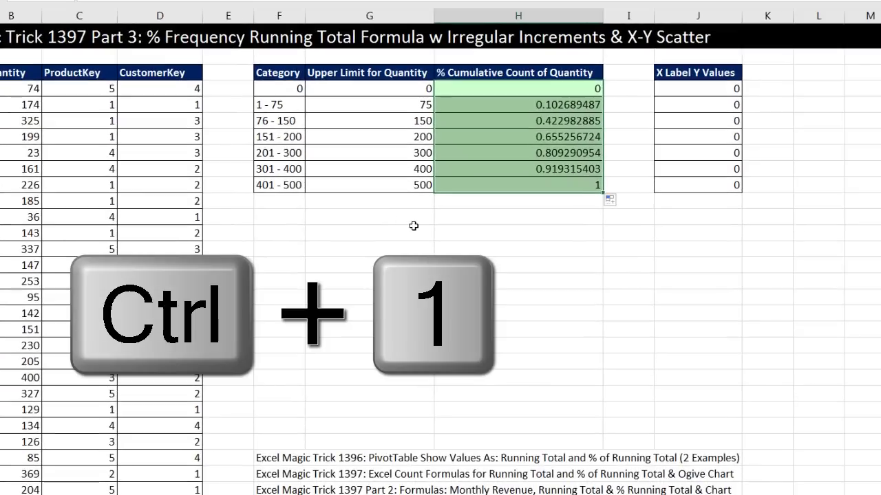
Format the cumulative count cells H4:H10 as Percentage with 2 decimal places.
key(ctrl+1)
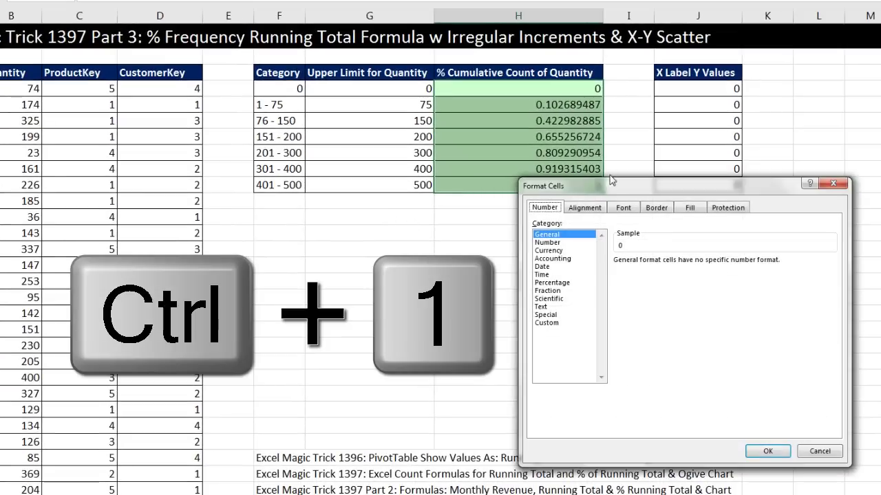
click(556, 284)
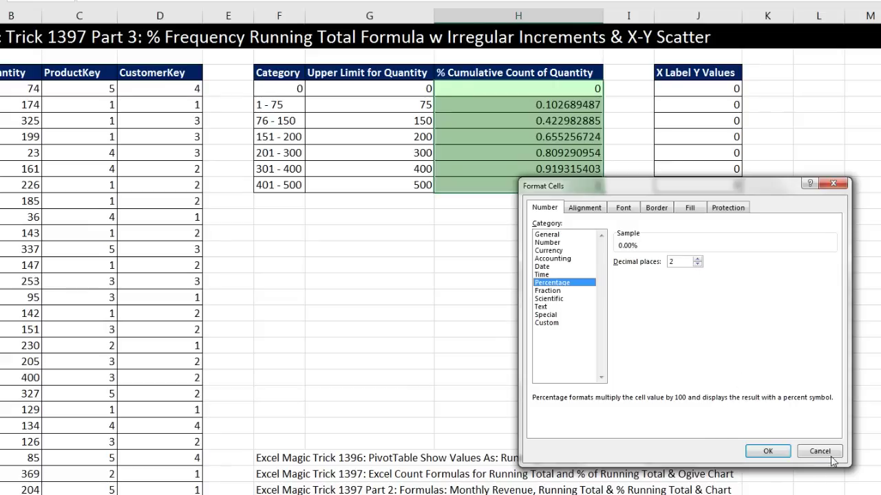
key(Return)
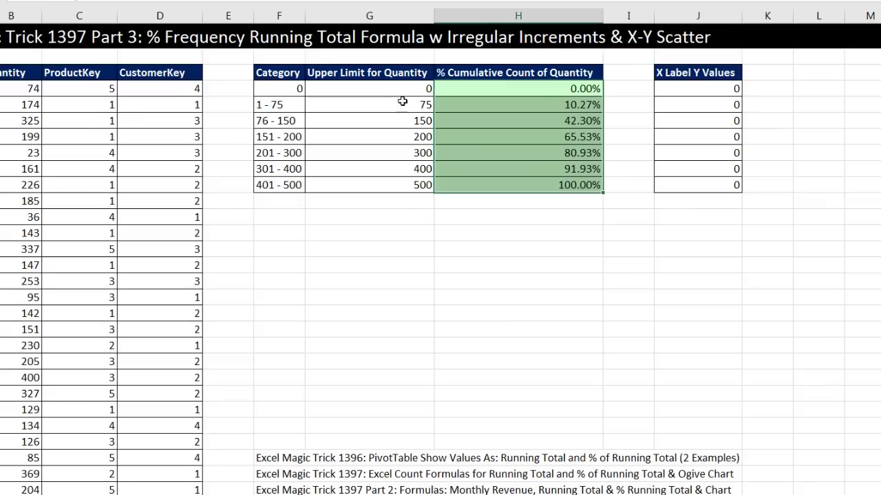
Insert a Scatter with Smooth Lines and Markers chart from the upper limits and cumulative percentages in G3:H10.
drag(380, 73, 572, 198)
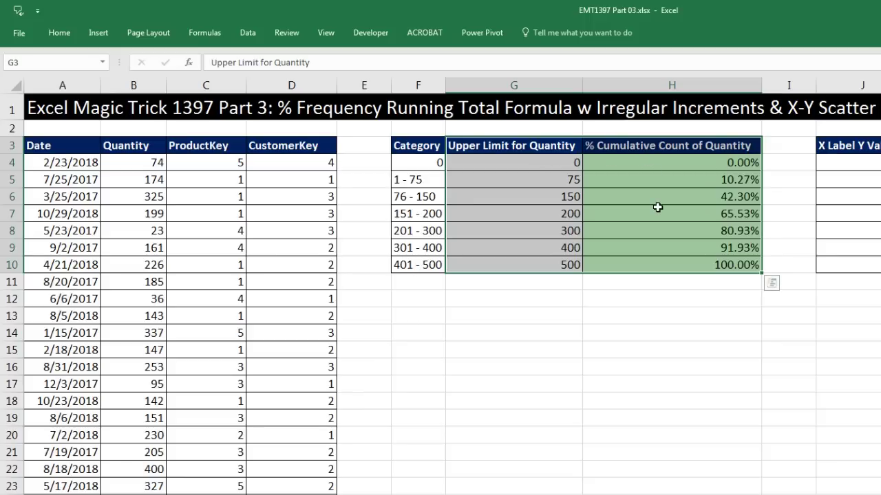
click(98, 33)
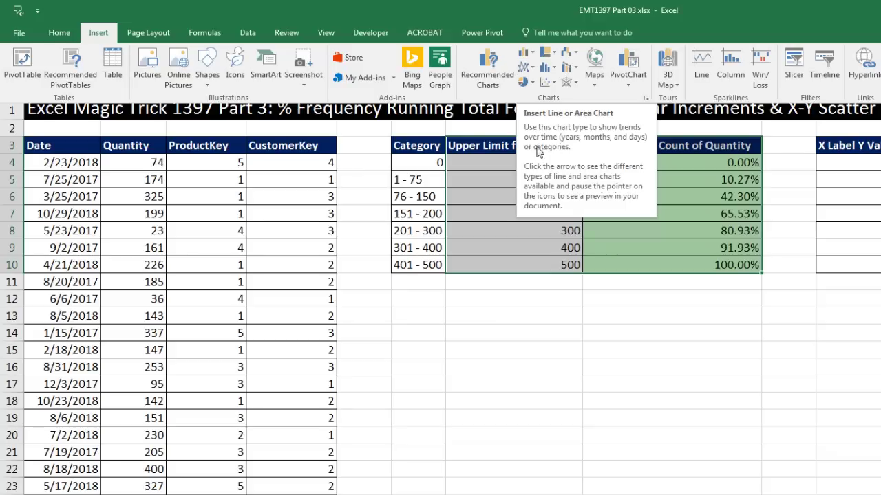
click(476, 160)
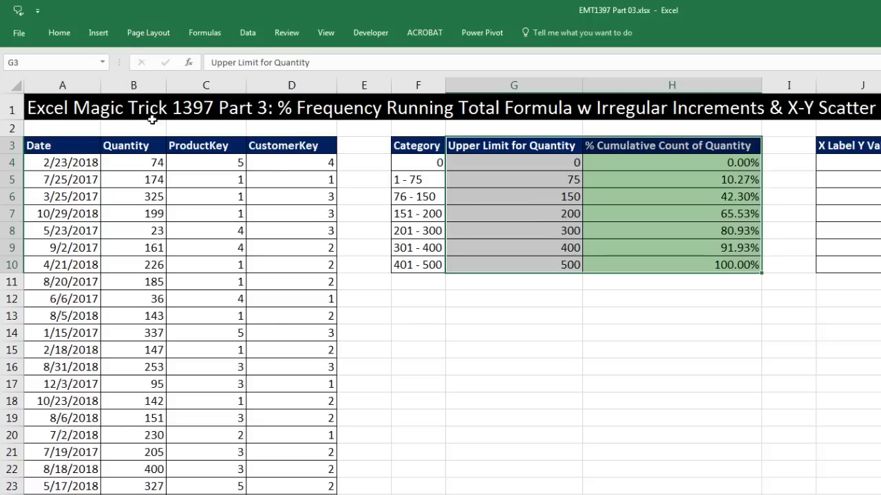
click(97, 33)
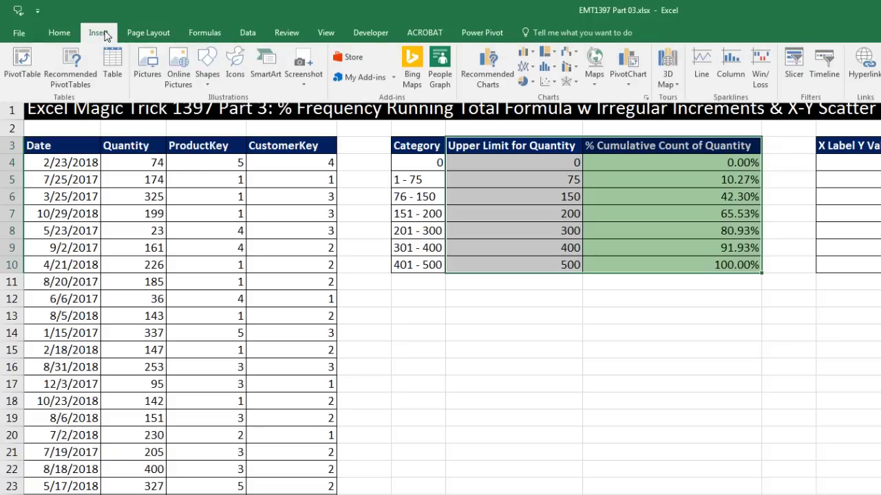
click(552, 82)
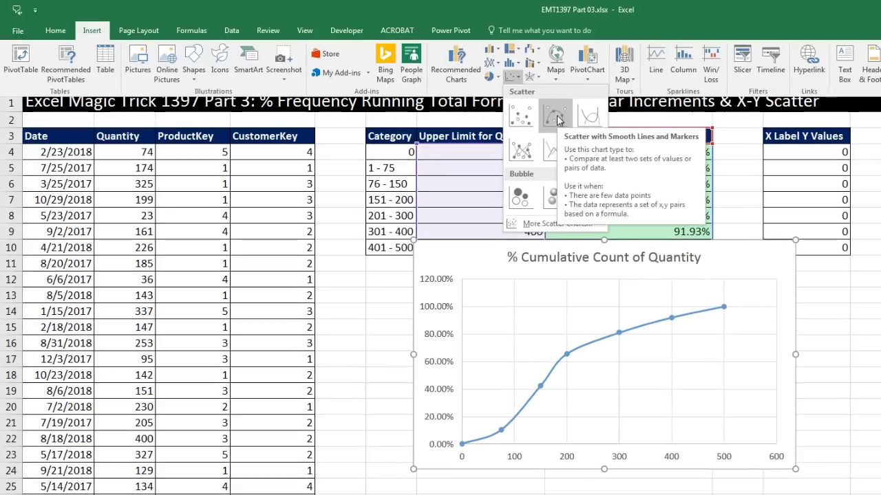
click(556, 117)
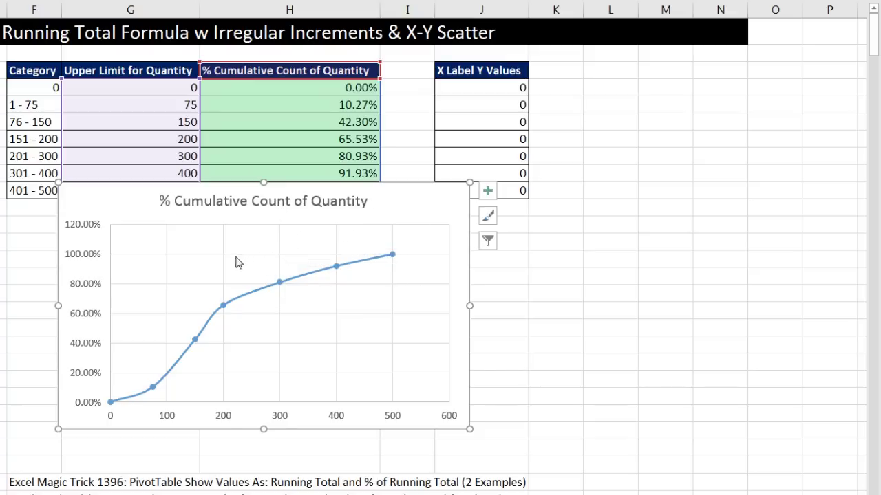
Add data labels and a primary horizontal axis title to the scatter chart.
click(487, 192)
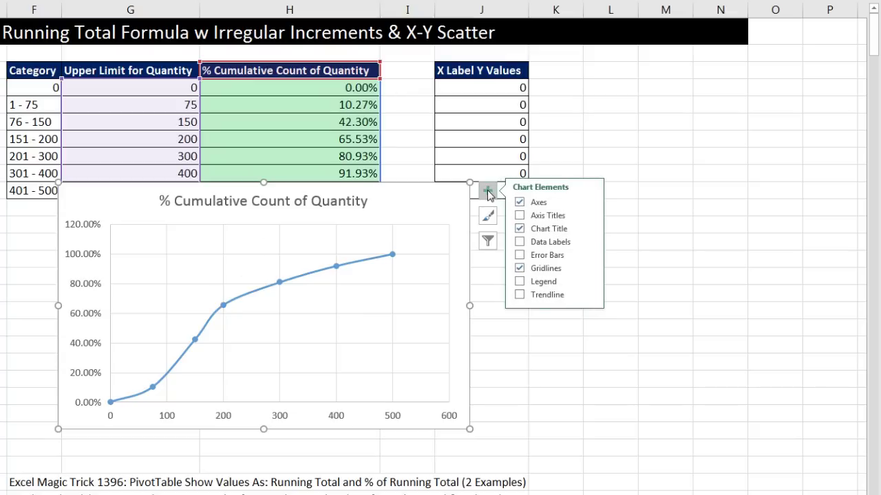
click(518, 241)
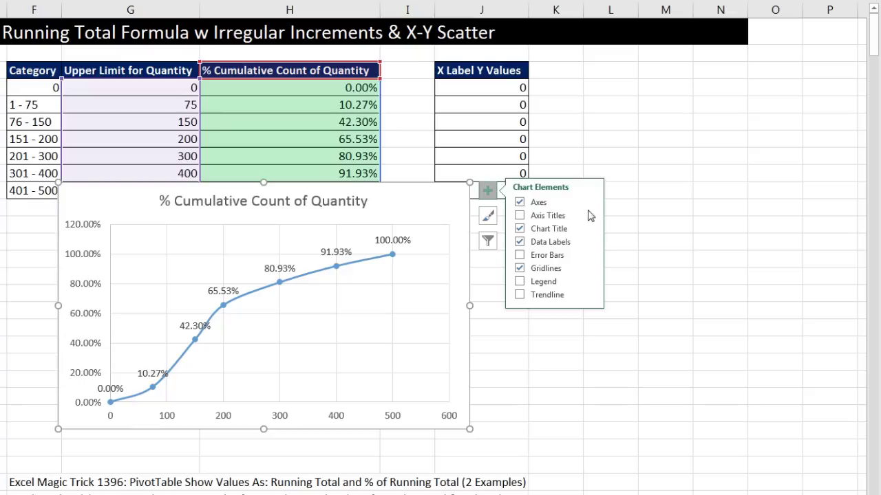
mouse_move(589, 218)
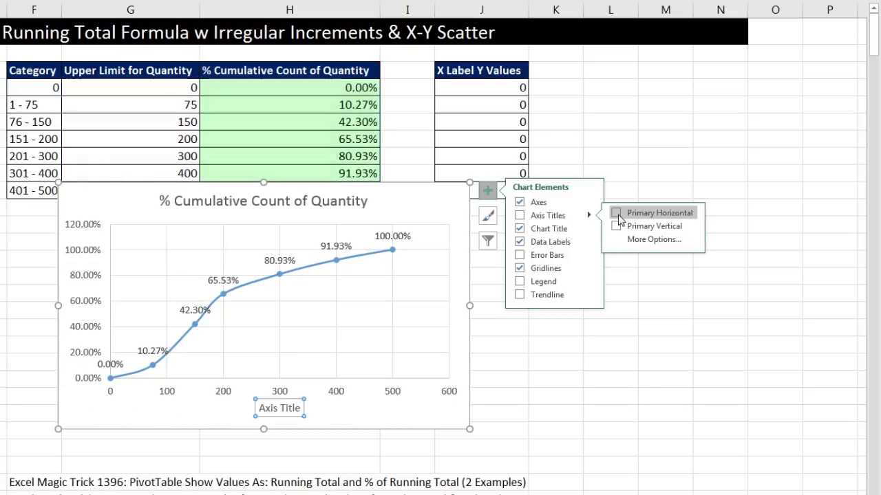
click(617, 214)
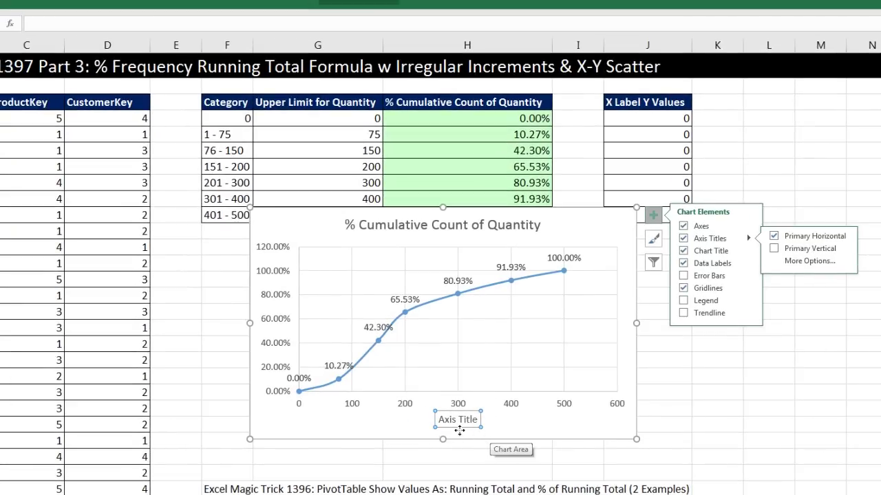
Link the horizontal axis title to the Upper Limit for Quantity header in cell G3.
text(=)
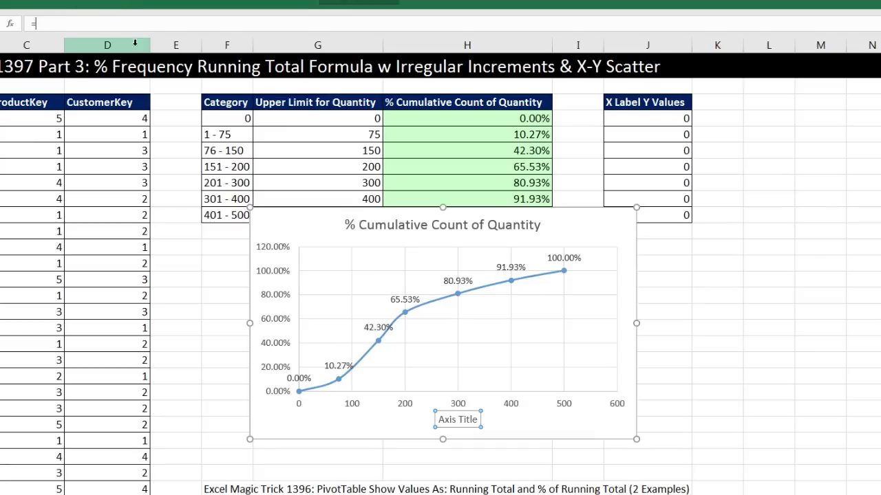
click(302, 107)
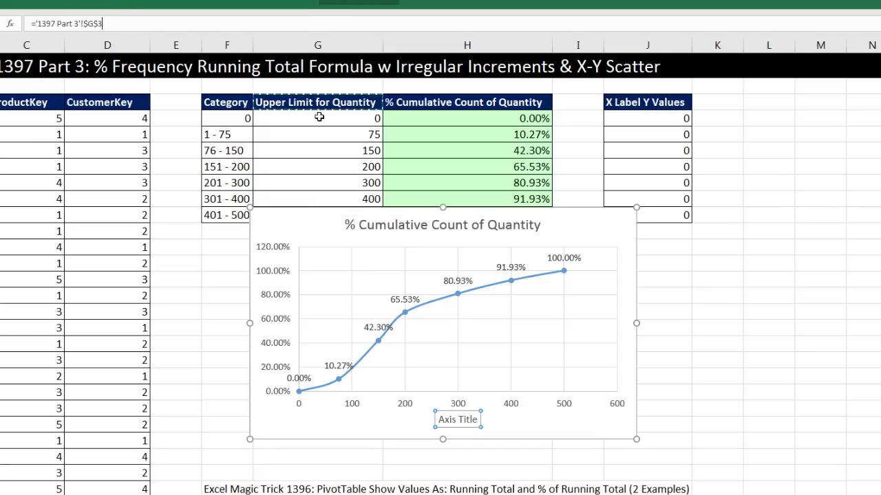
key(Return)
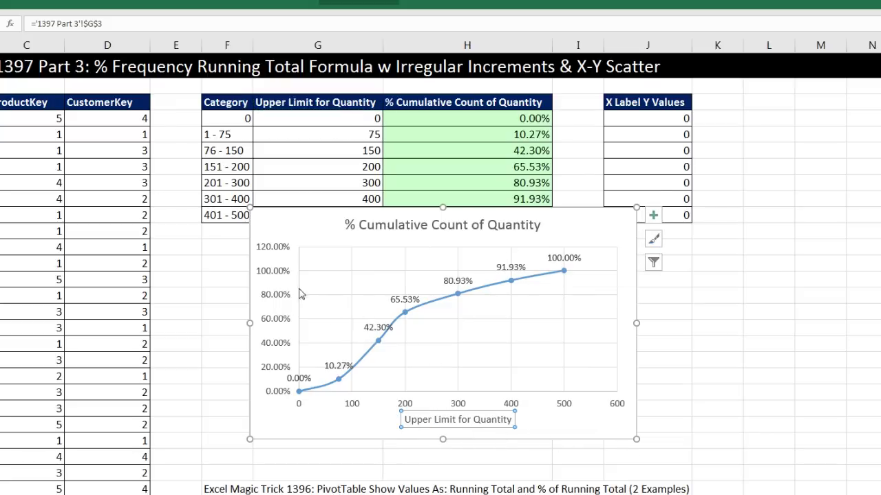
Delete the chart's vertical axis and its horizontal gridlines.
click(276, 249)
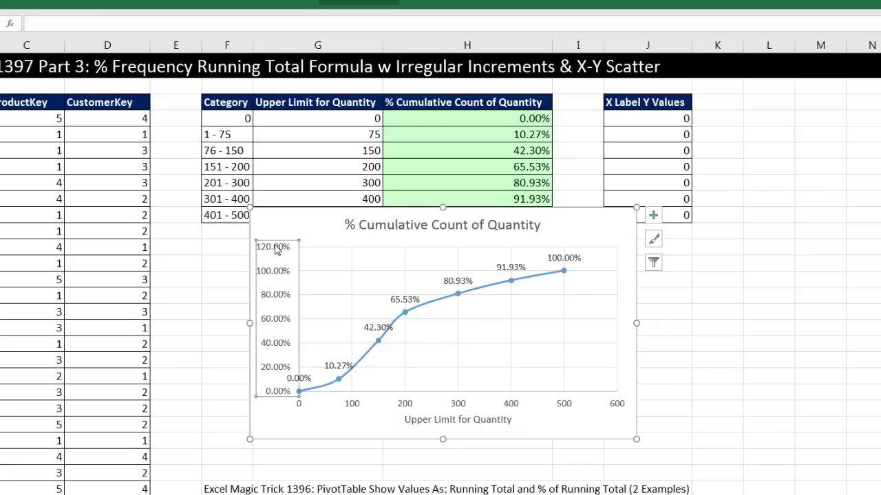
key(Delete)
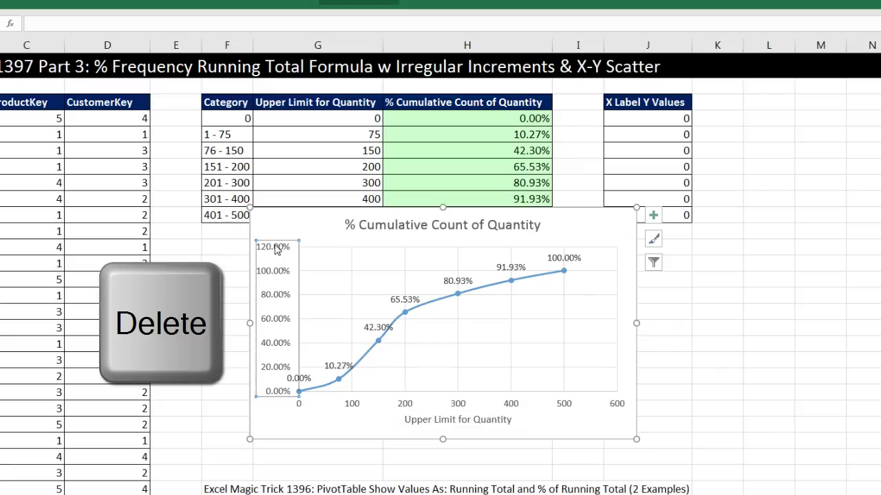
click(352, 278)
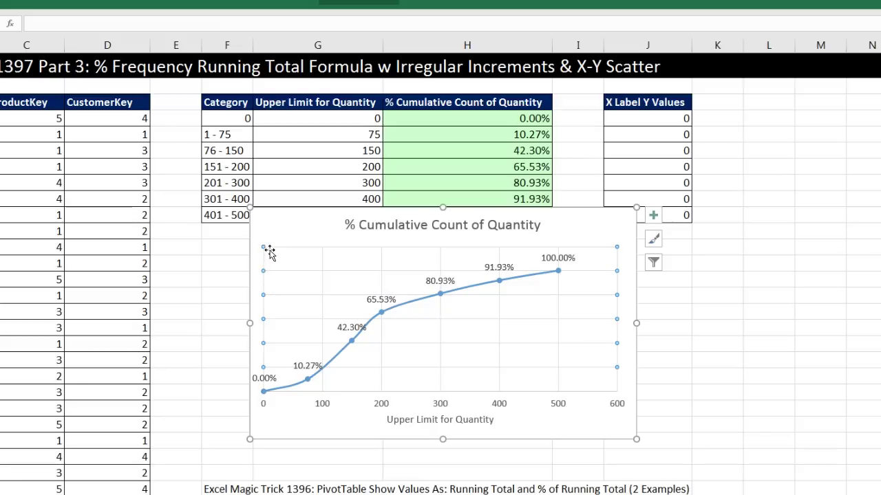
key(Delete)
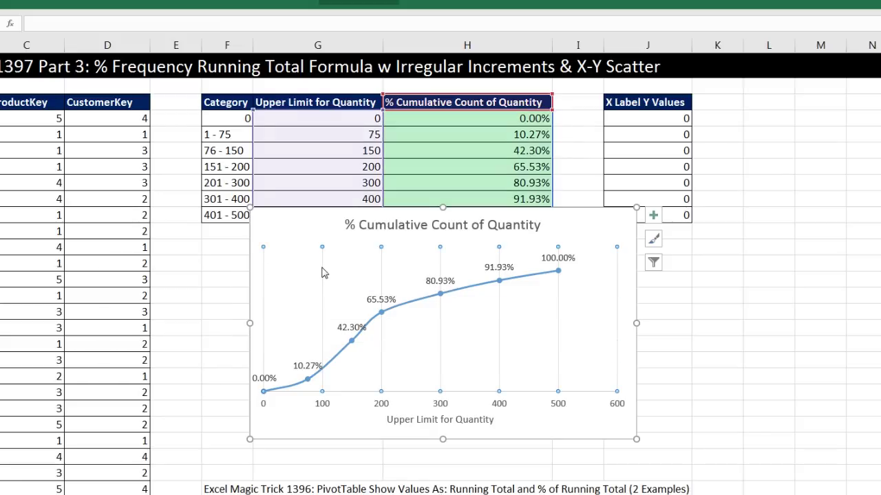
Delete the vertical gridlines from the scatter chart.
click(322, 273)
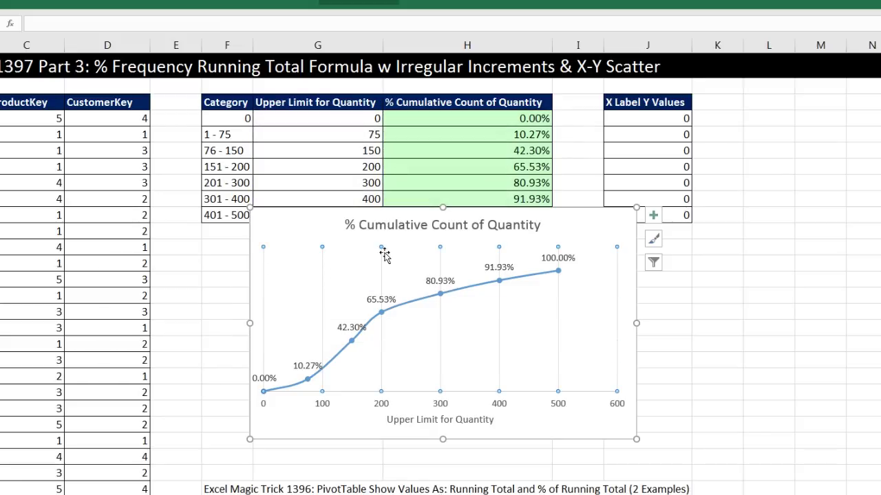
click(411, 248)
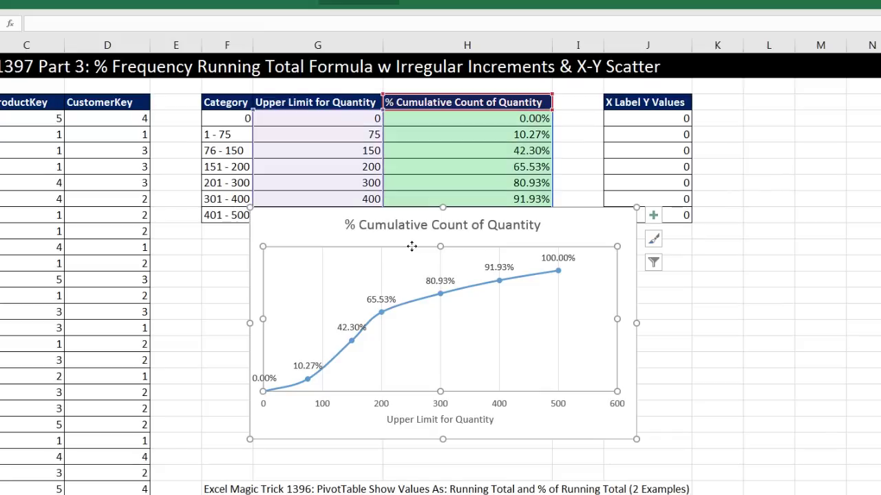
click(383, 273)
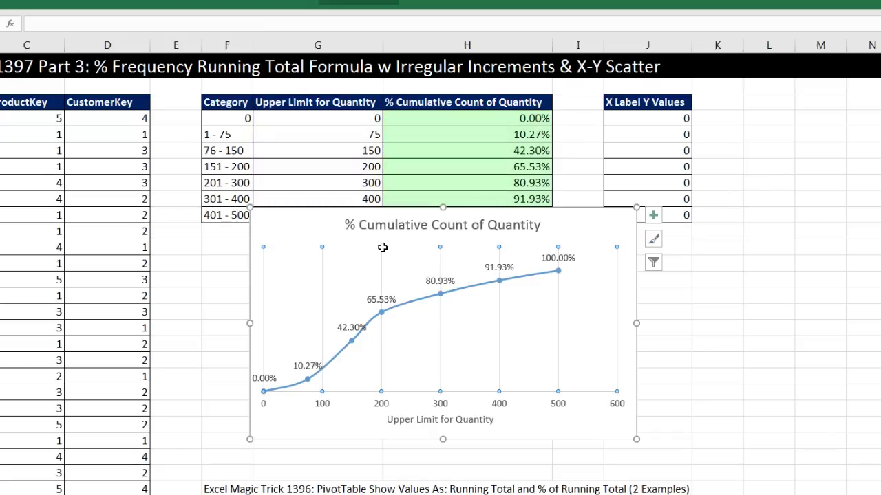
key(Delete)
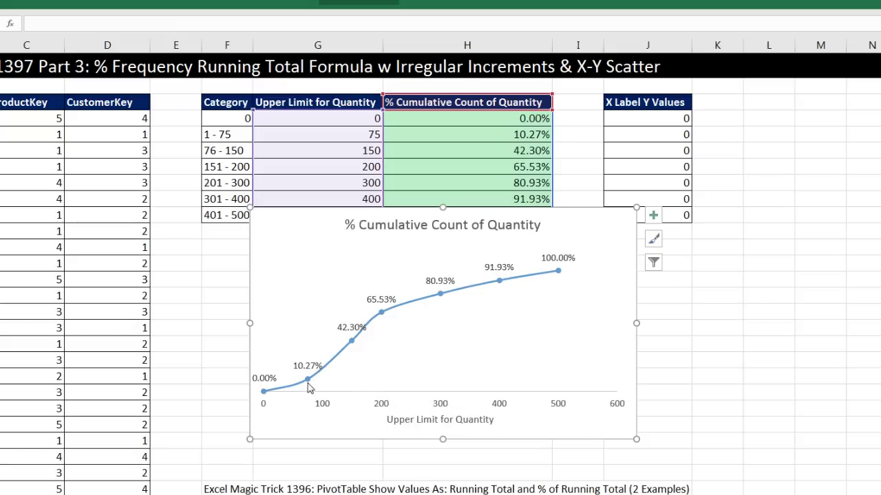
Format the chart's horizontal axis with its label position set to None.
mouse_move(307, 382)
click(447, 411)
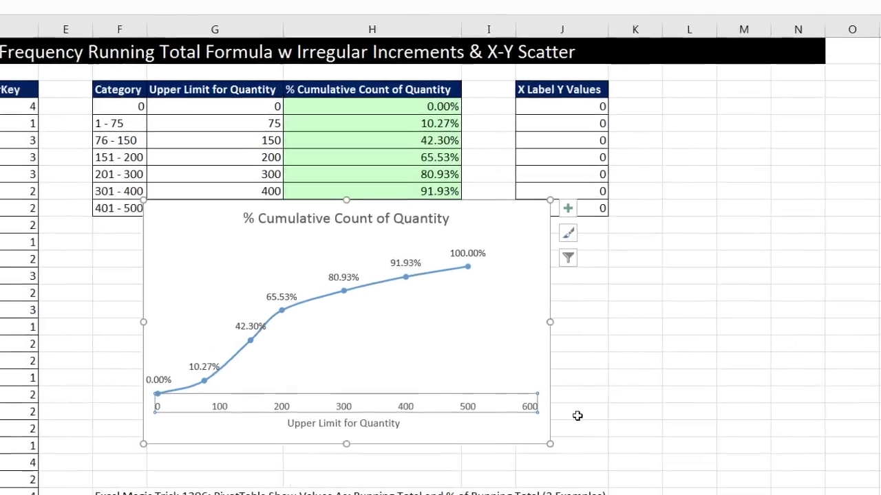
key(ctrl+1)
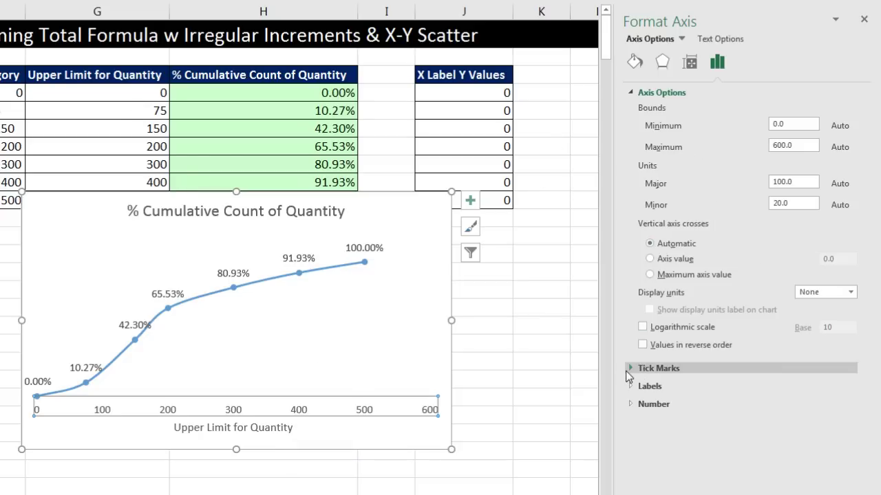
click(634, 405)
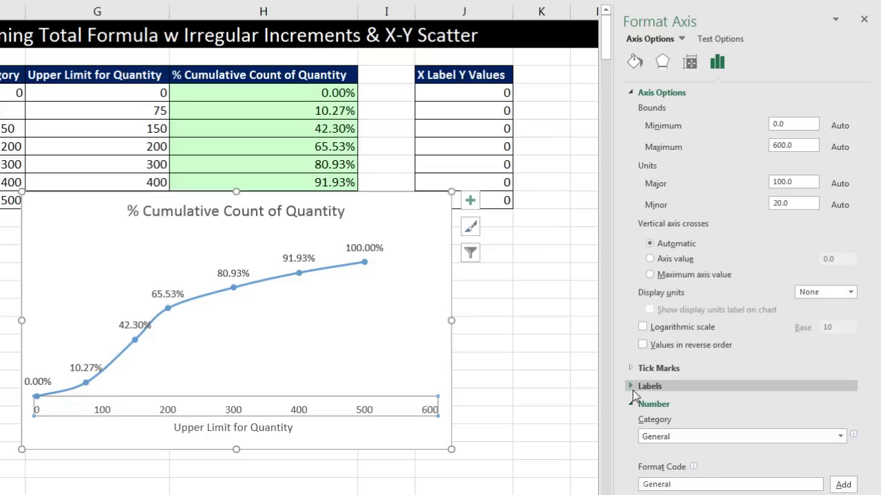
click(633, 386)
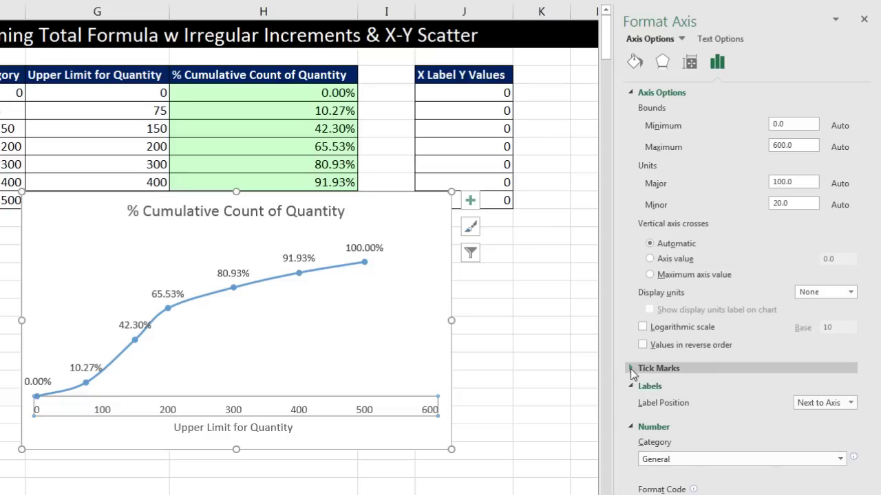
click(631, 369)
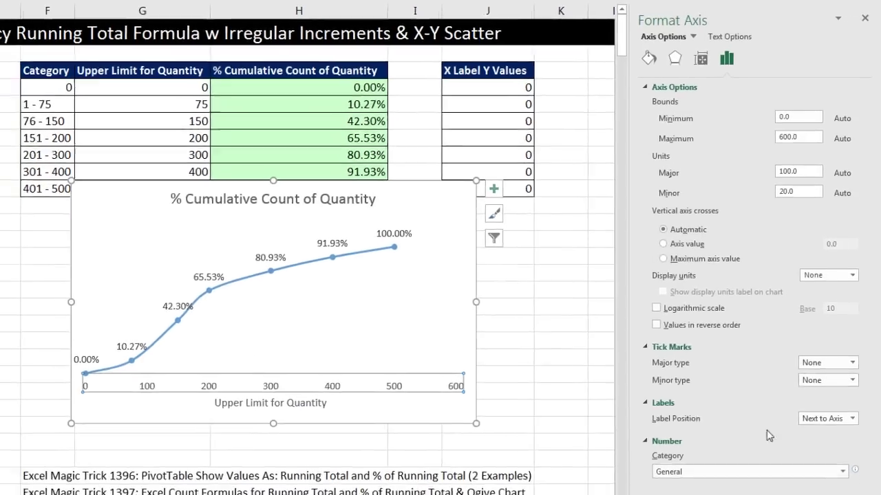
click(852, 418)
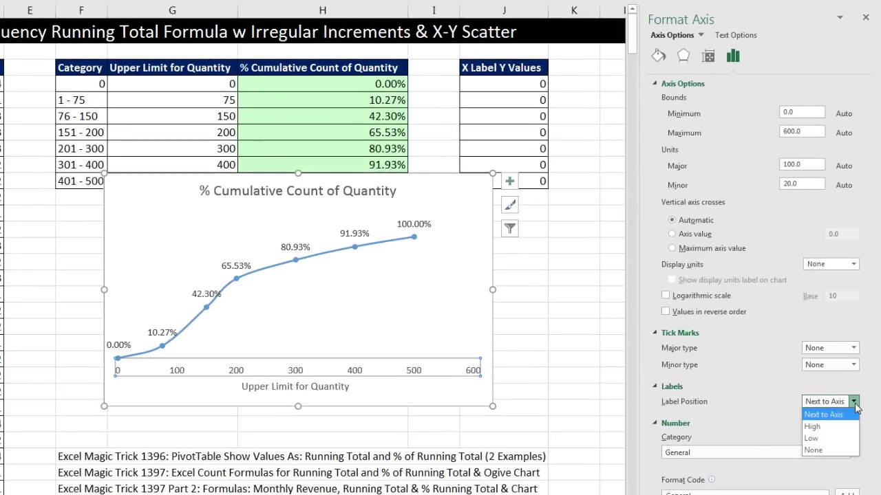
click(814, 451)
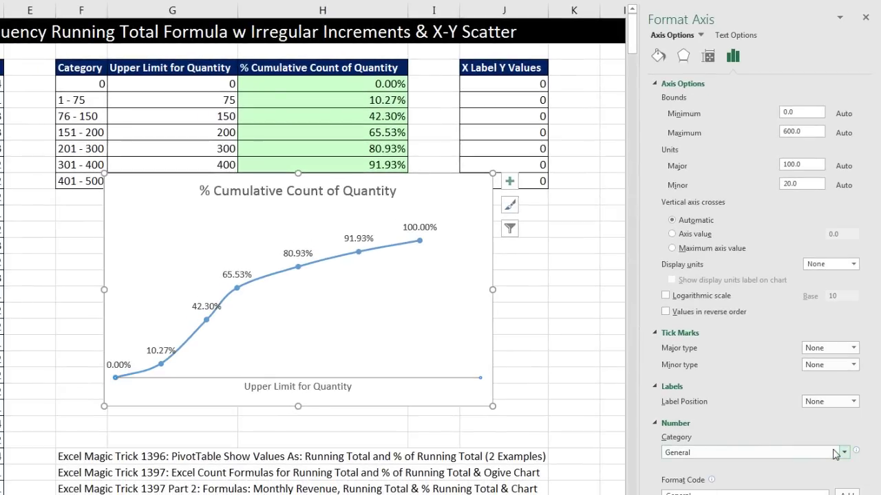
click(200, 85)
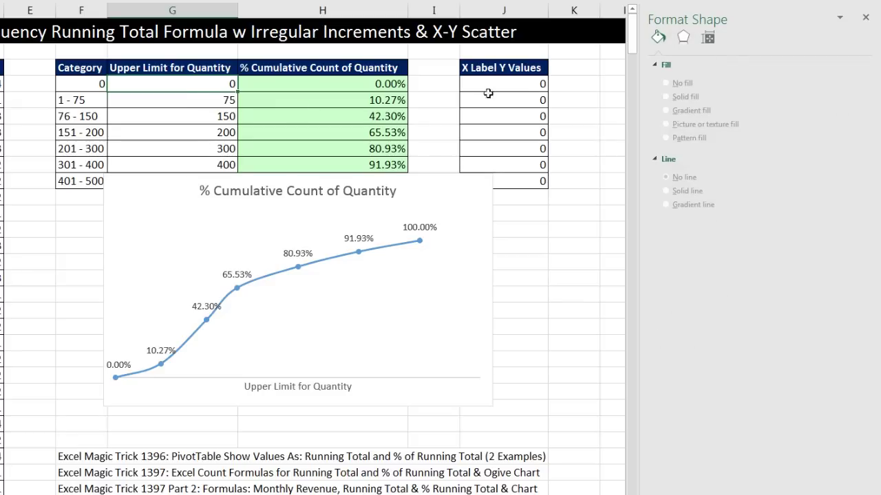
drag(521, 85, 527, 183)
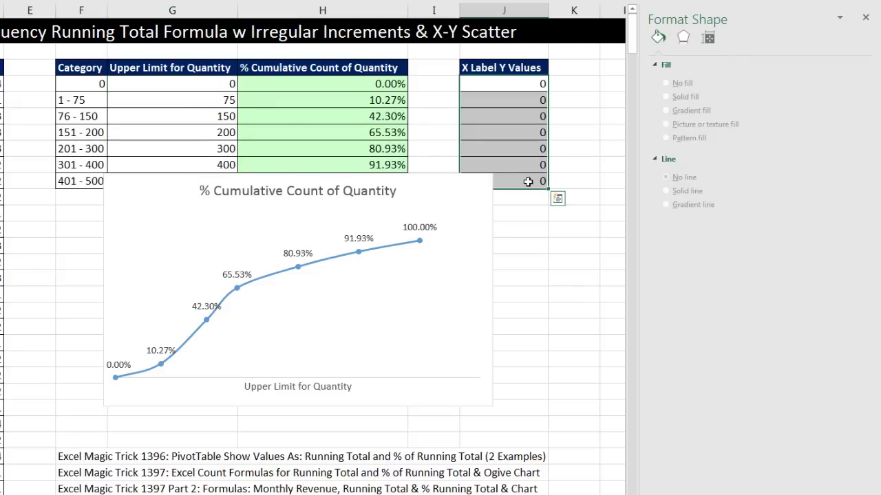
right_click(163, 220)
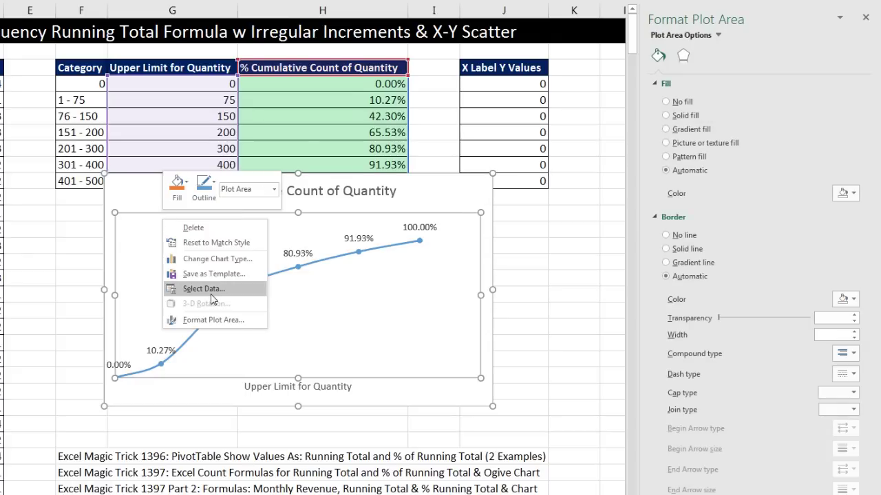
key(Escape)
key(Escape)
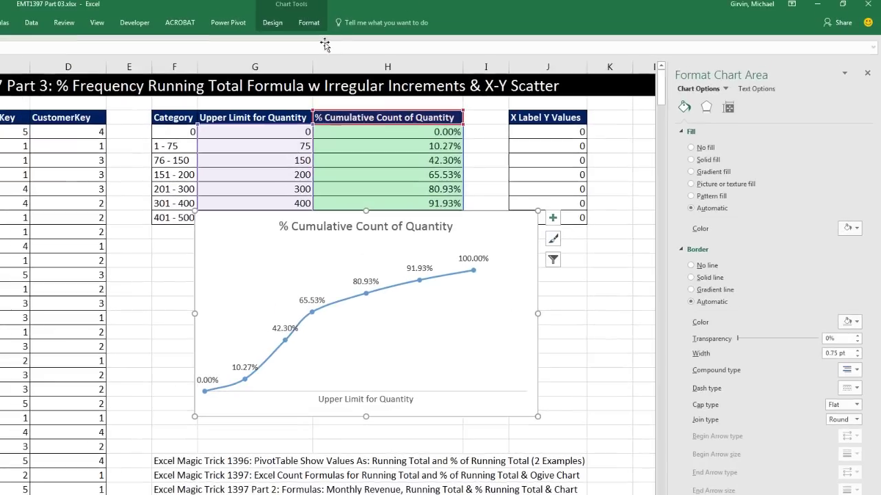
Start adding a second data series to the scatter chart and name it X Labels.
click(279, 24)
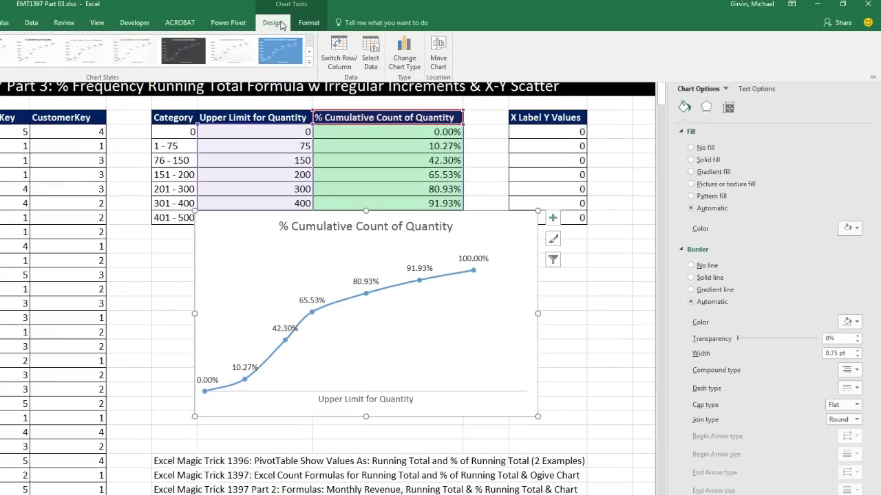
click(373, 53)
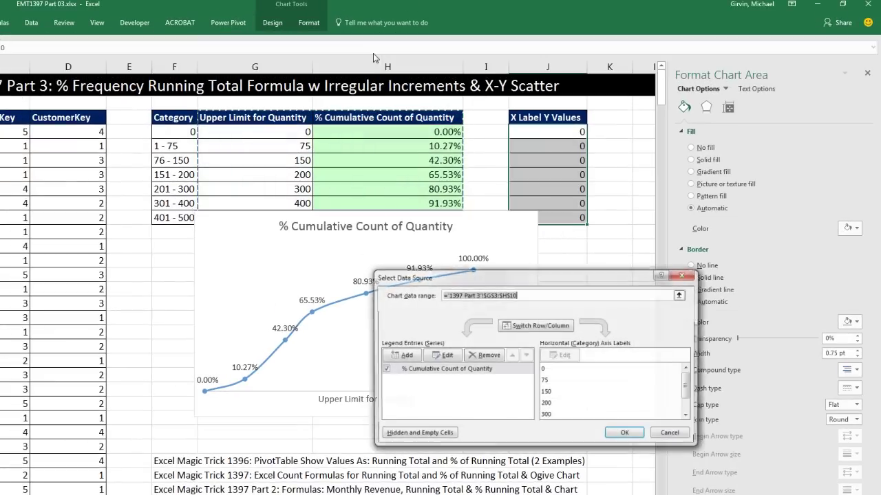
drag(513, 276, 314, 179)
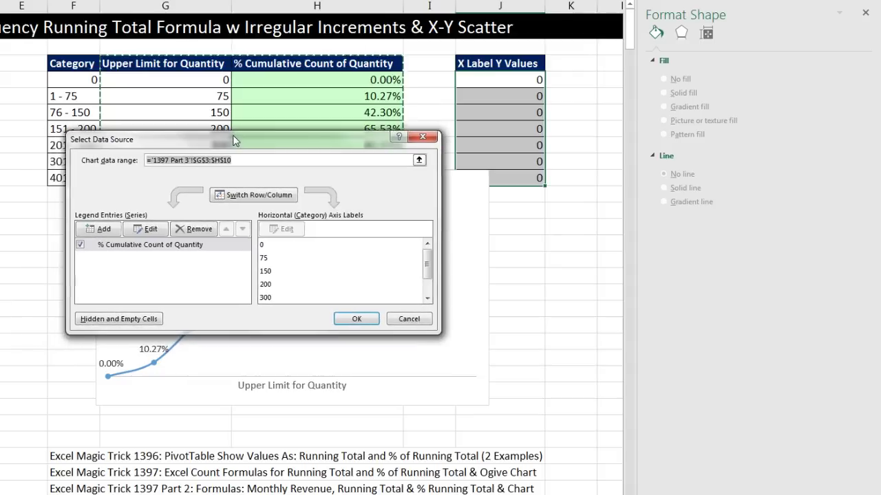
drag(232, 135, 235, 134)
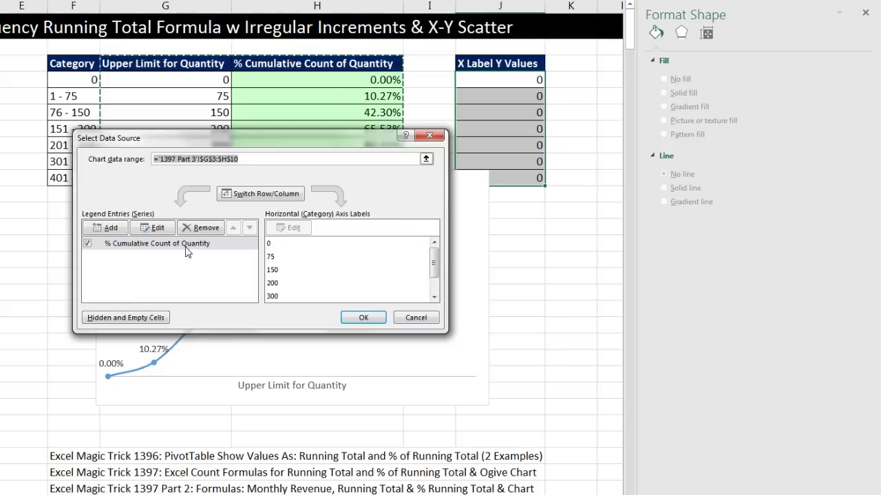
click(111, 228)
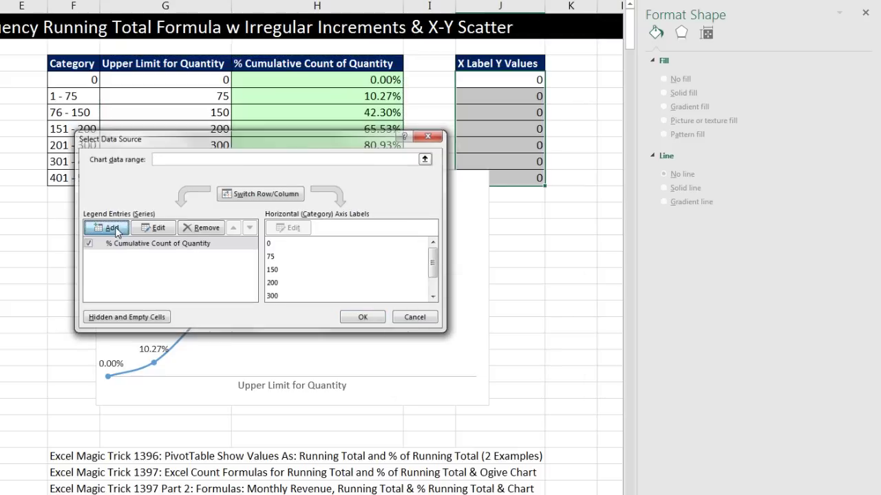
drag(487, 287, 320, 249)
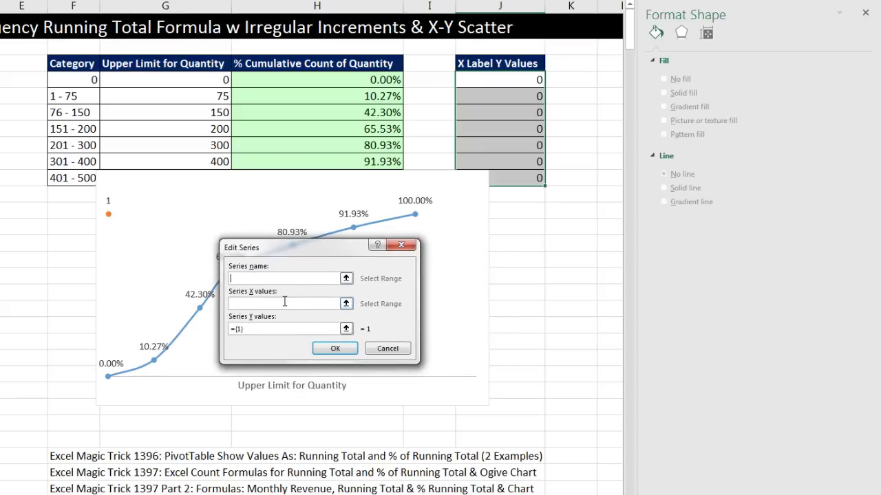
text(X Labels)
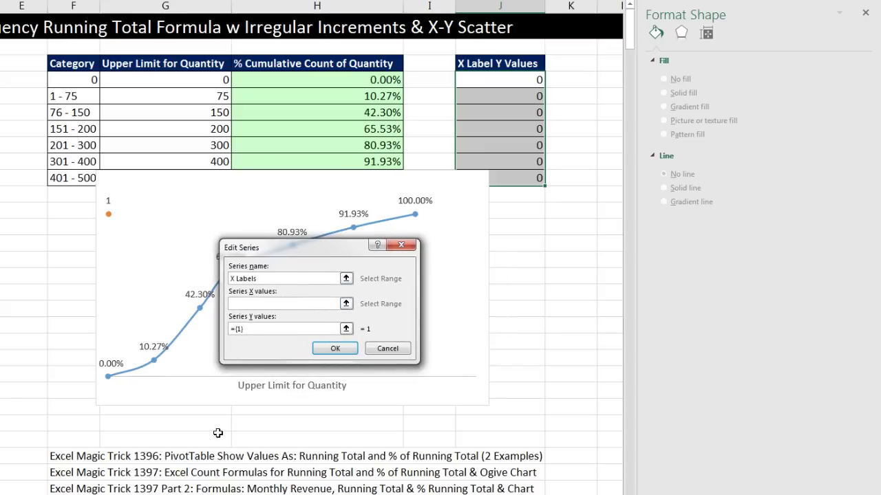
Use G4:G10 as the X values and J4:J10 as the Y values of the X Labels series, and apply the data source changes.
key(Tab)
drag(157, 80, 160, 183)
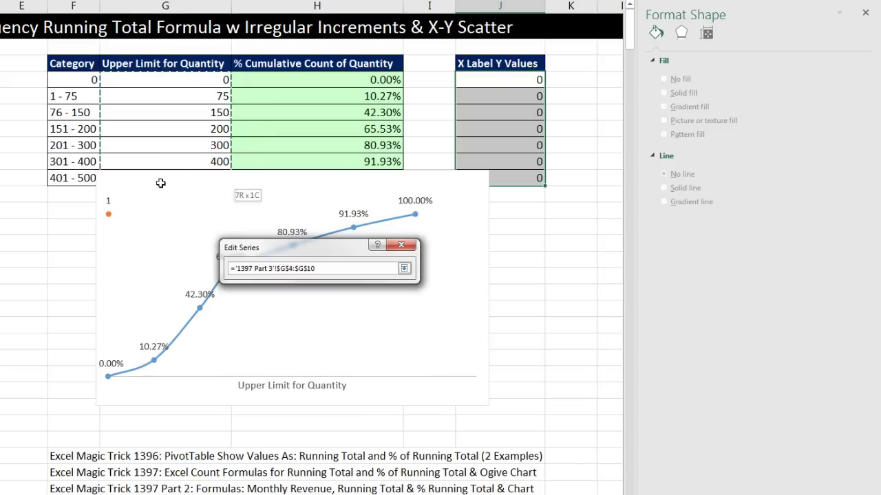
key(Tab)
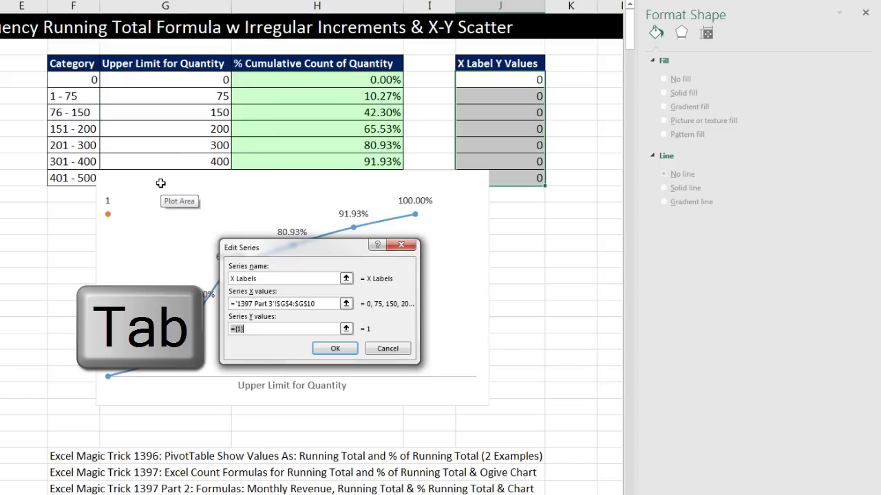
key(Delete)
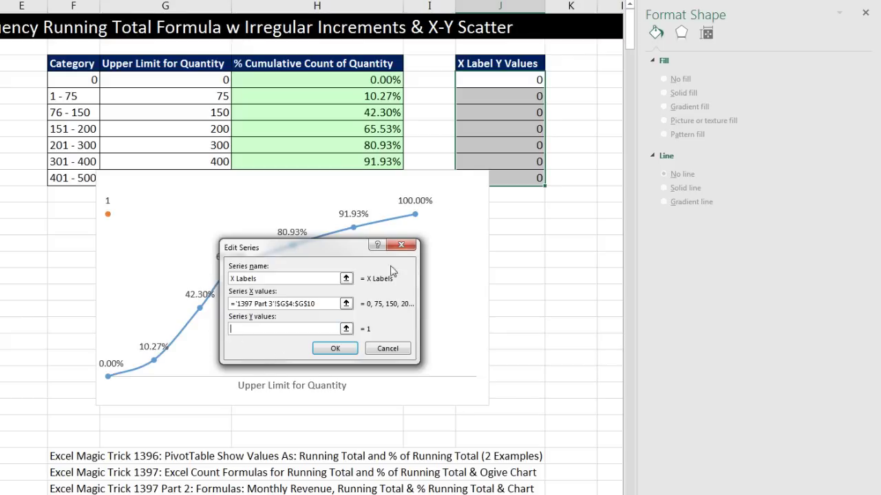
drag(485, 78, 497, 179)
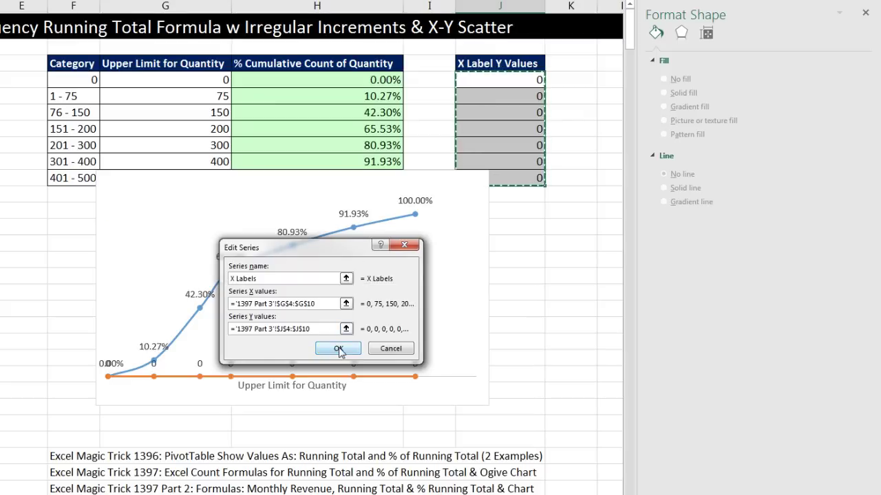
click(338, 349)
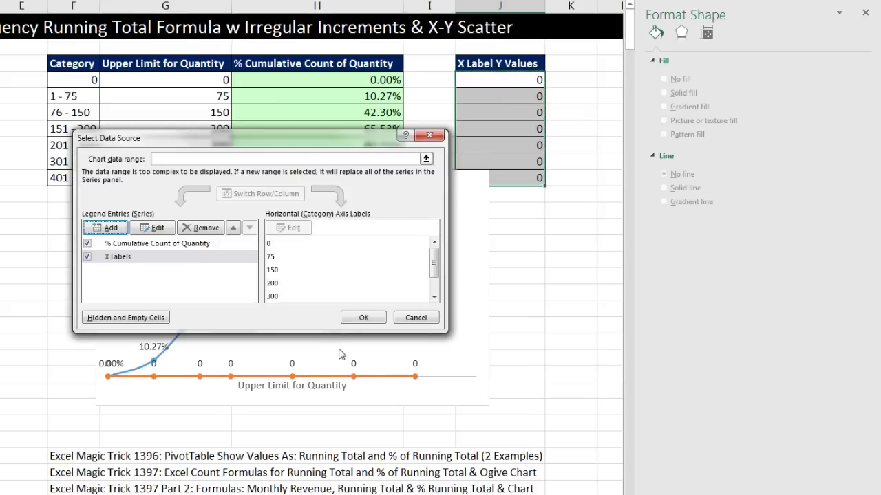
click(363, 320)
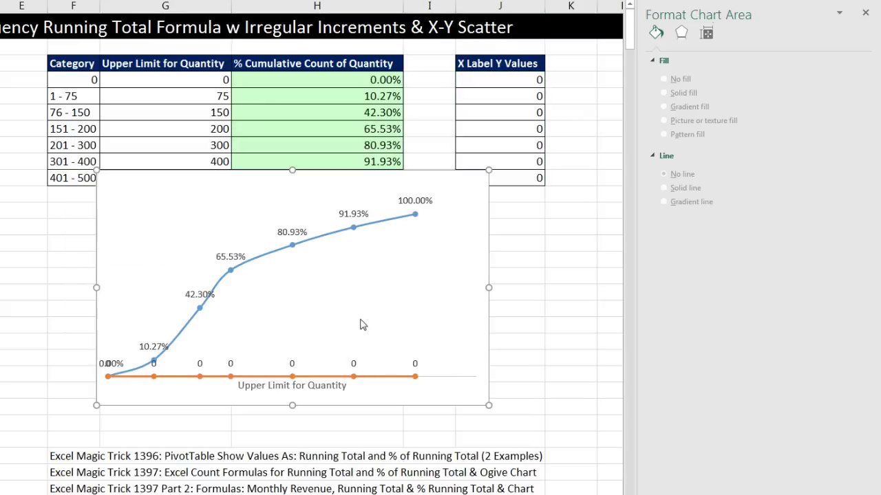
Make the data labels of the X Labels series show the X Value instead of the Y Value.
click(355, 363)
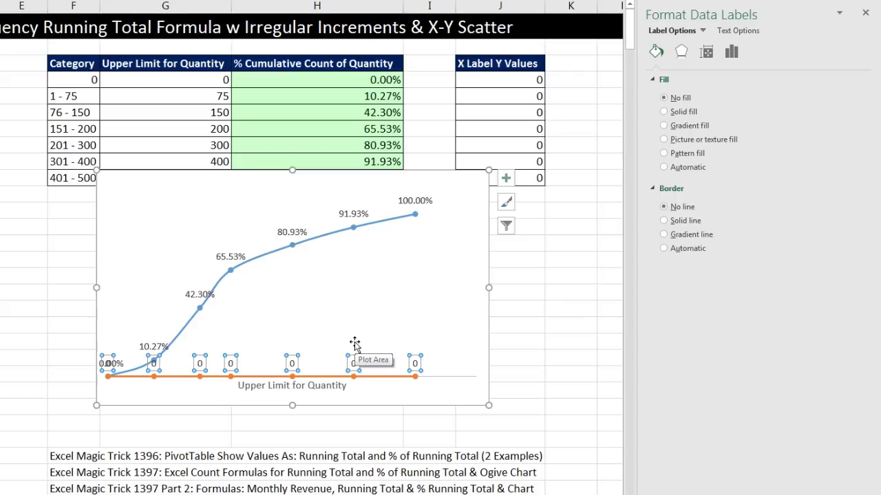
click(732, 55)
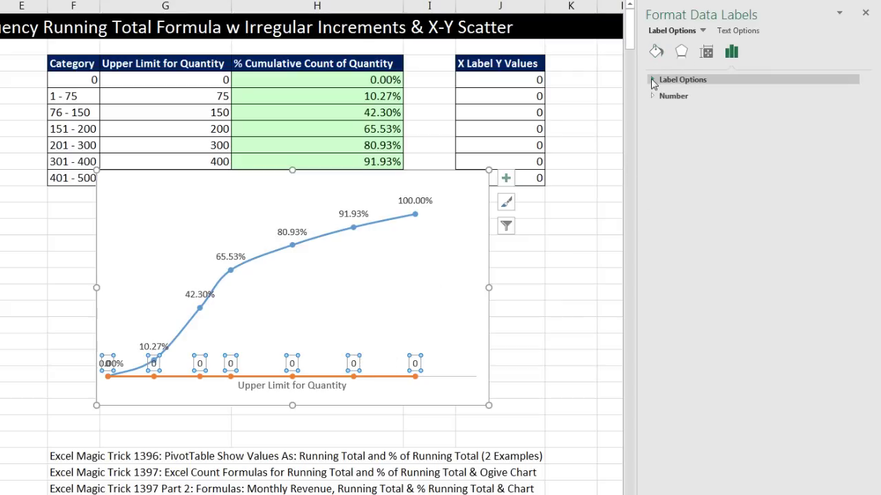
click(652, 79)
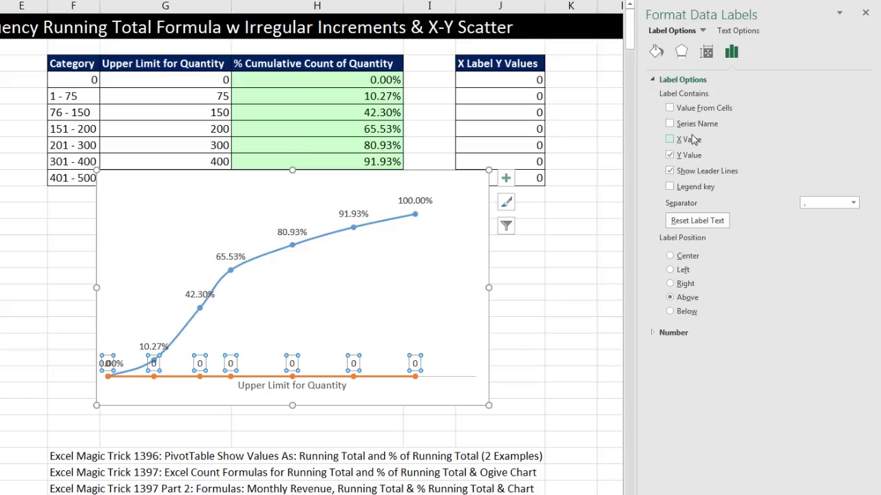
click(671, 139)
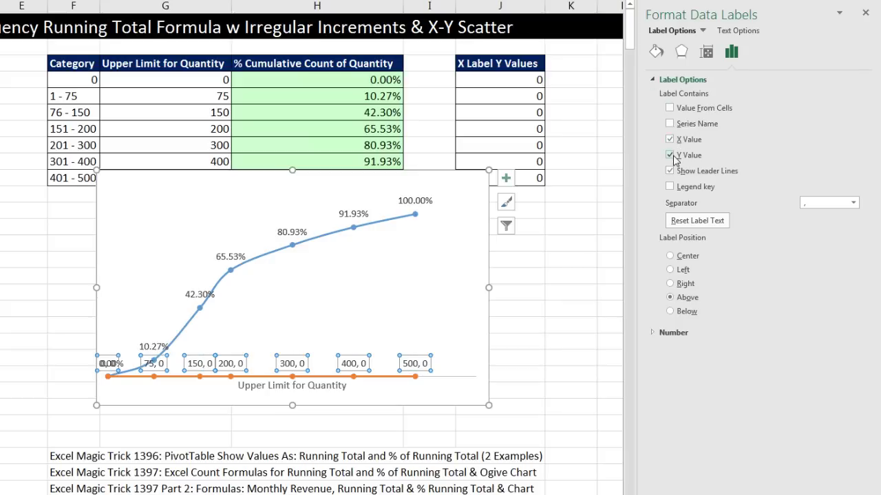
click(674, 157)
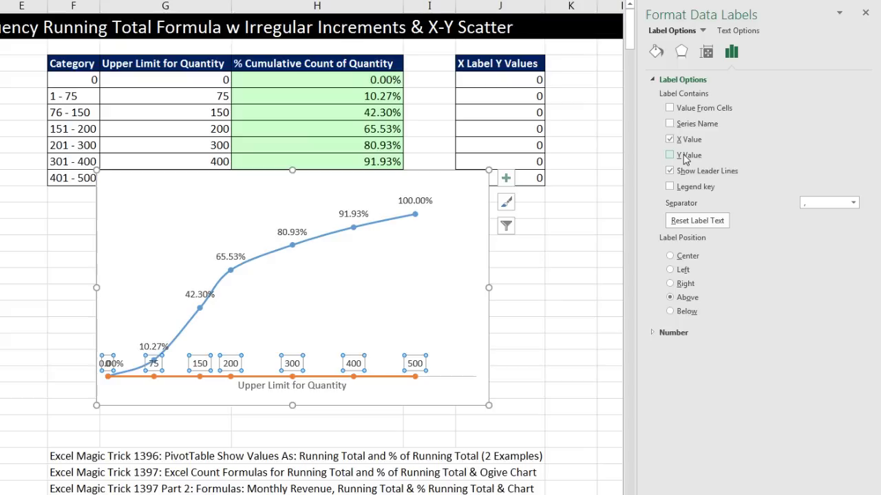
Format the X Labels series with No line.
click(382, 377)
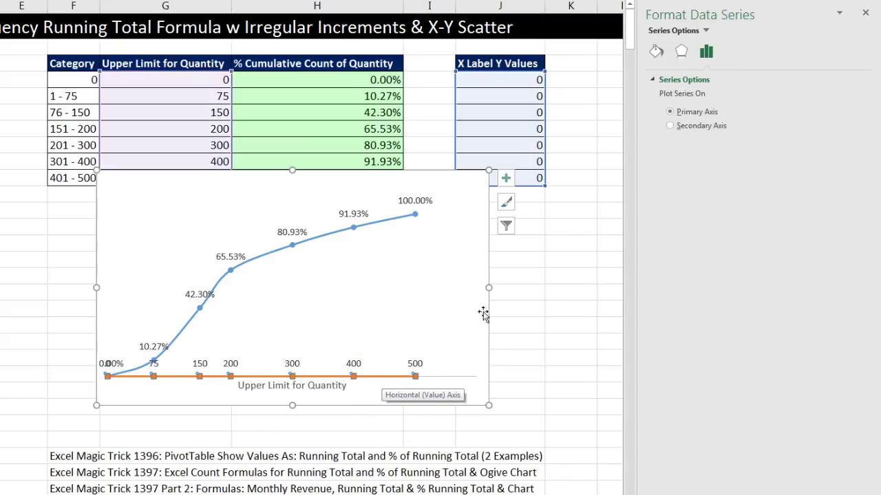
click(657, 53)
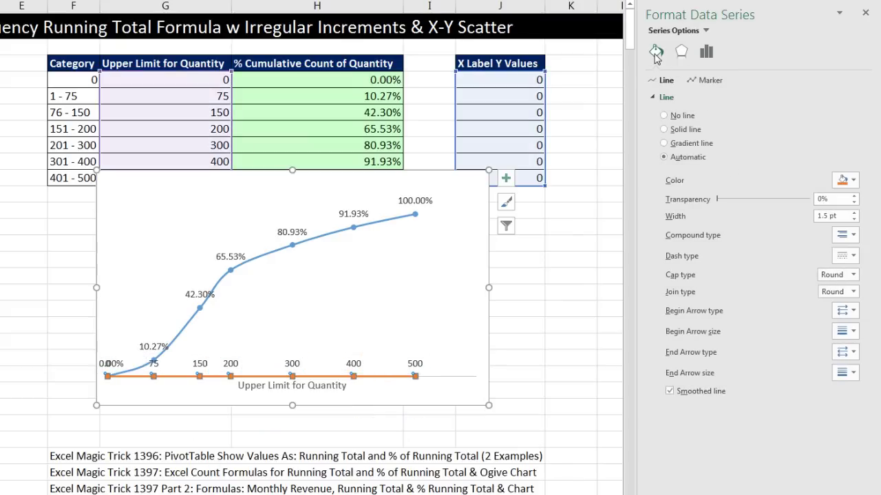
click(664, 117)
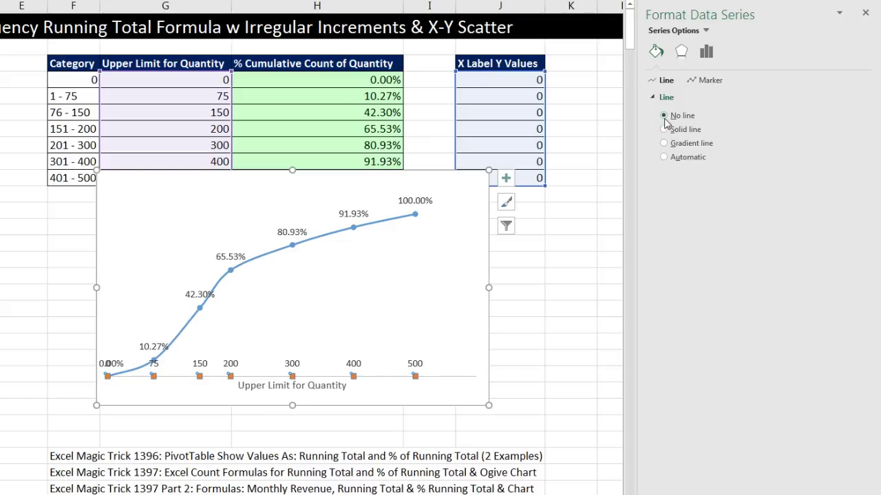
Give the X Labels series built-in X-shaped markers with no fill and a black border.
click(712, 81)
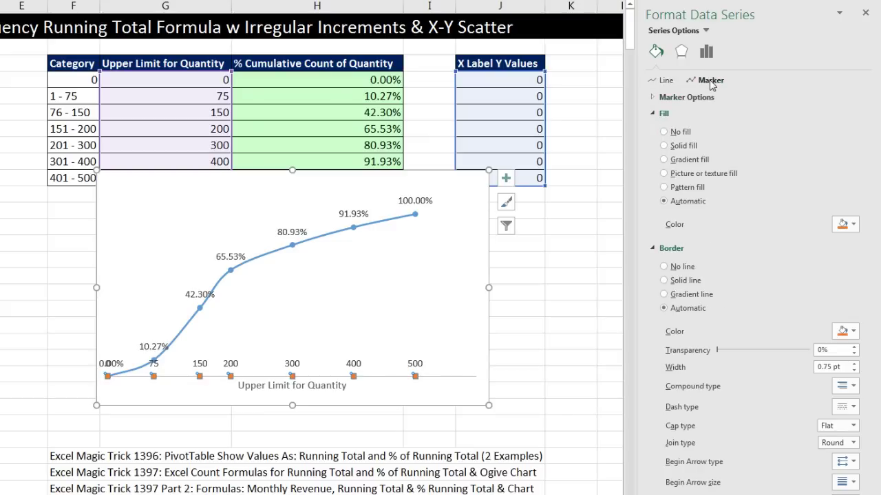
click(664, 132)
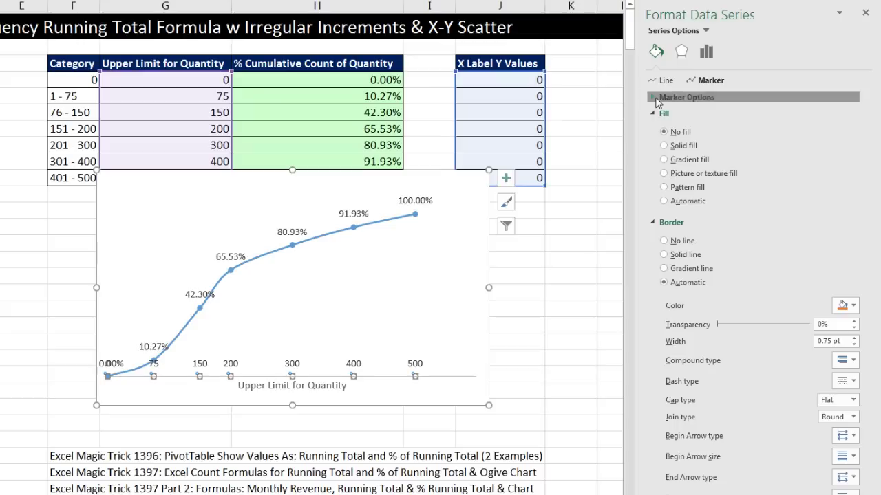
click(656, 97)
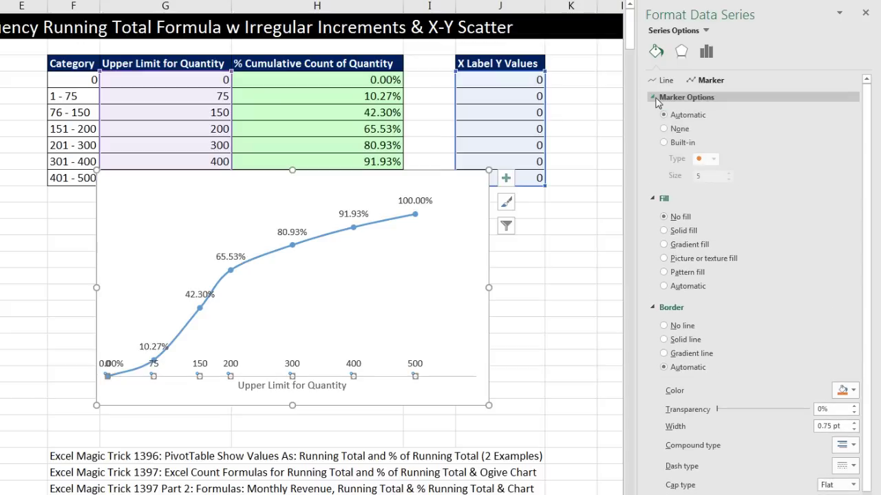
click(665, 143)
click(714, 159)
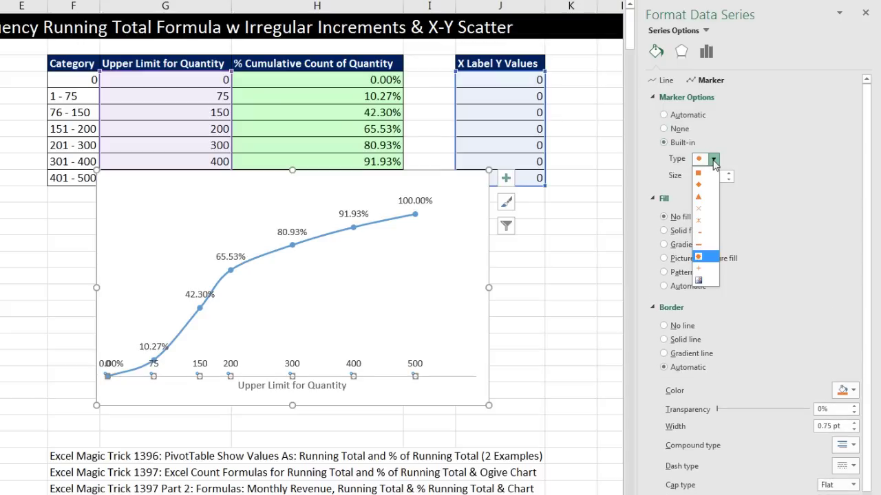
click(700, 209)
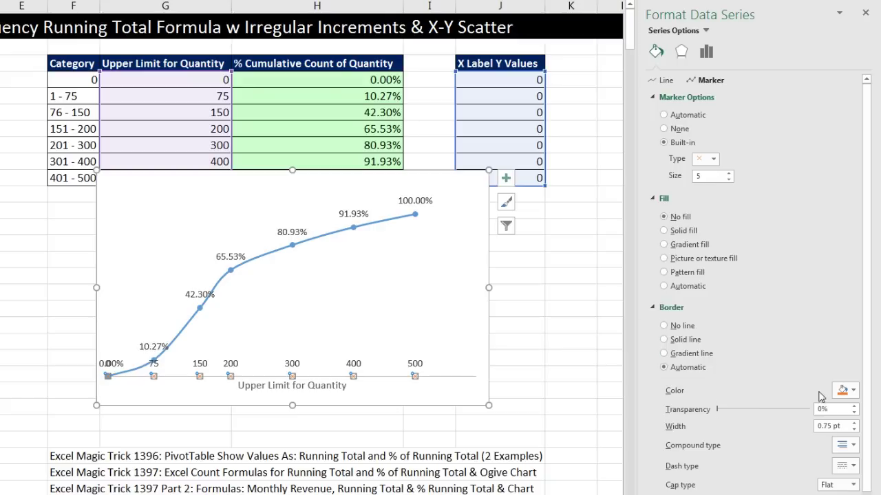
click(852, 392)
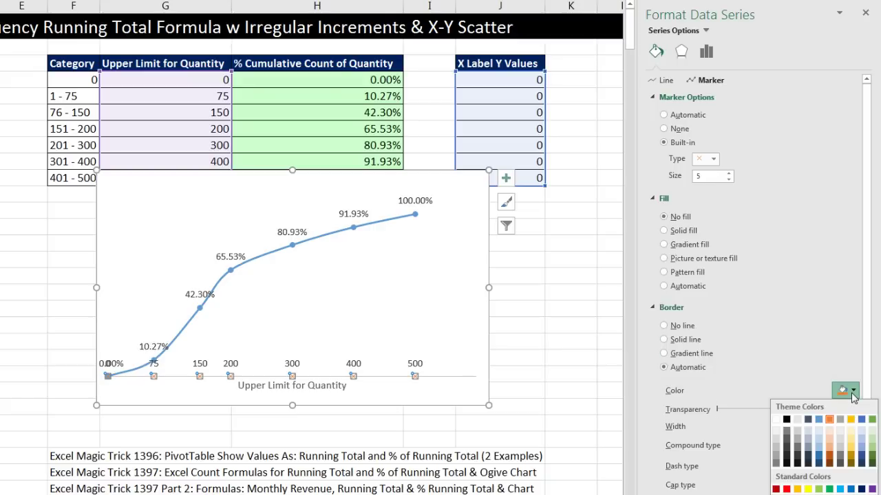
click(787, 420)
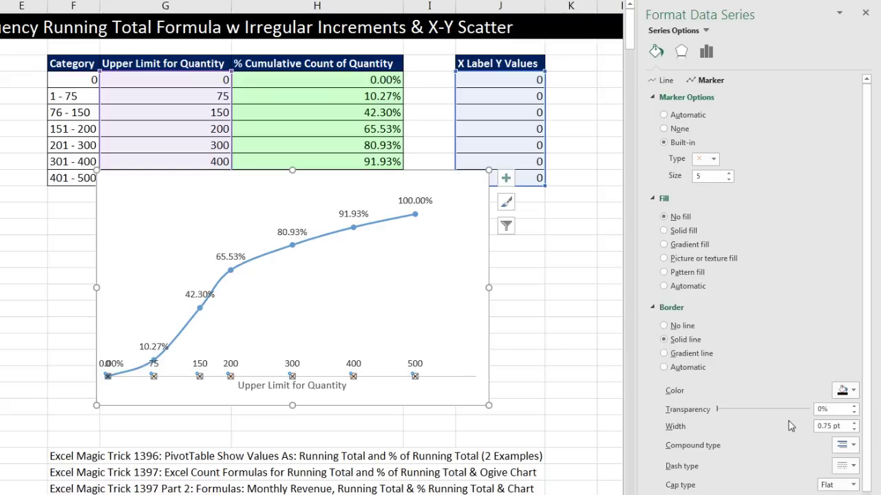
Position the X Labels data labels below their markers and shorten the plot area so they clear the horizontal axis title.
click(415, 364)
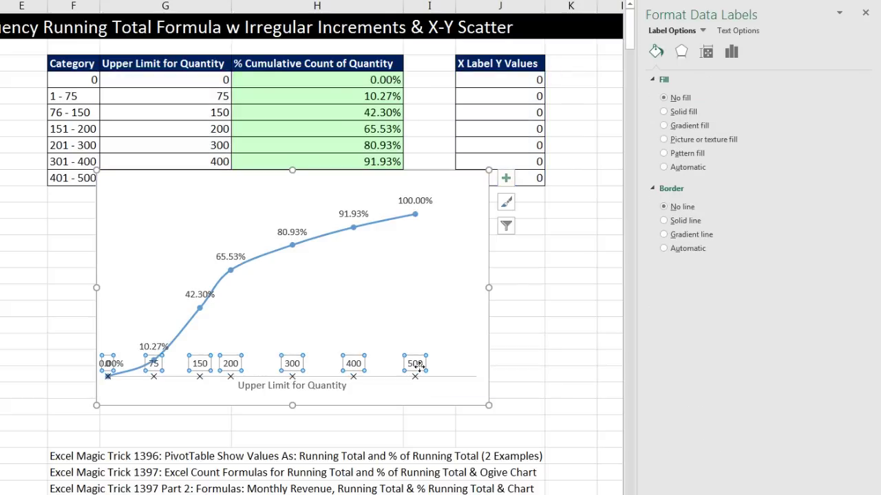
click(735, 56)
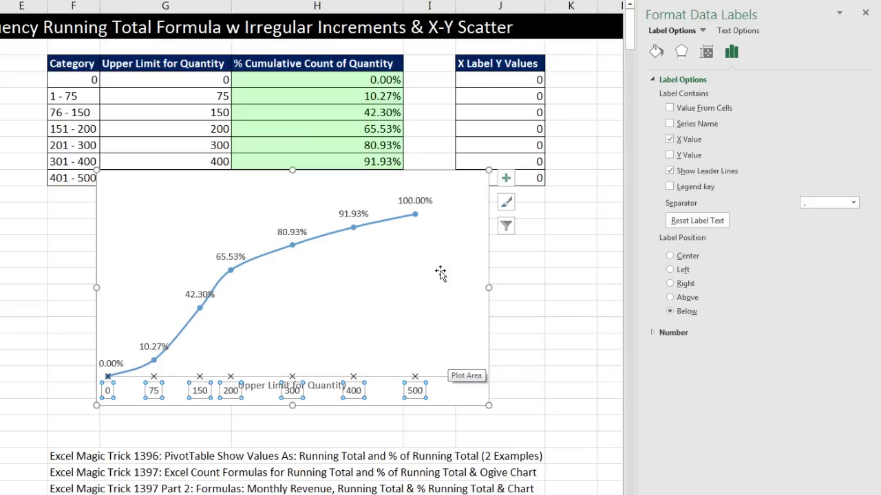
click(167, 192)
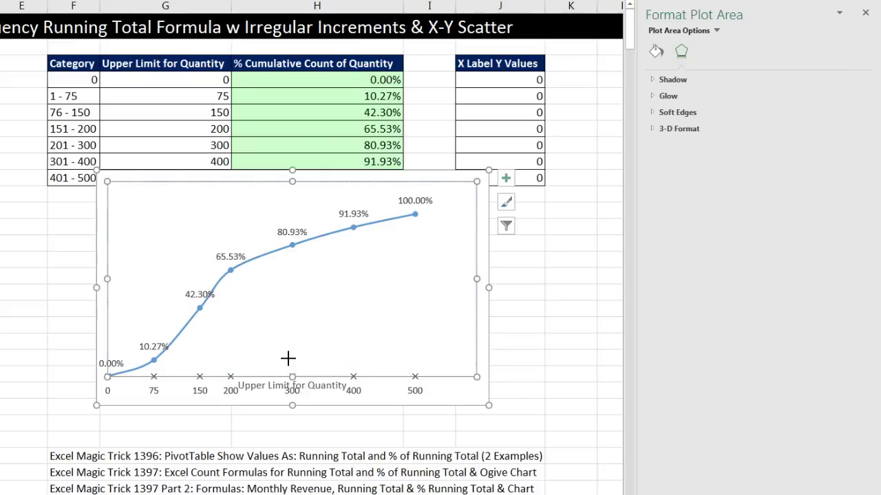
drag(291, 385, 268, 397)
Set the horizontal axis bounds to a minimum of 0 and a maximum of 500.
click(431, 358)
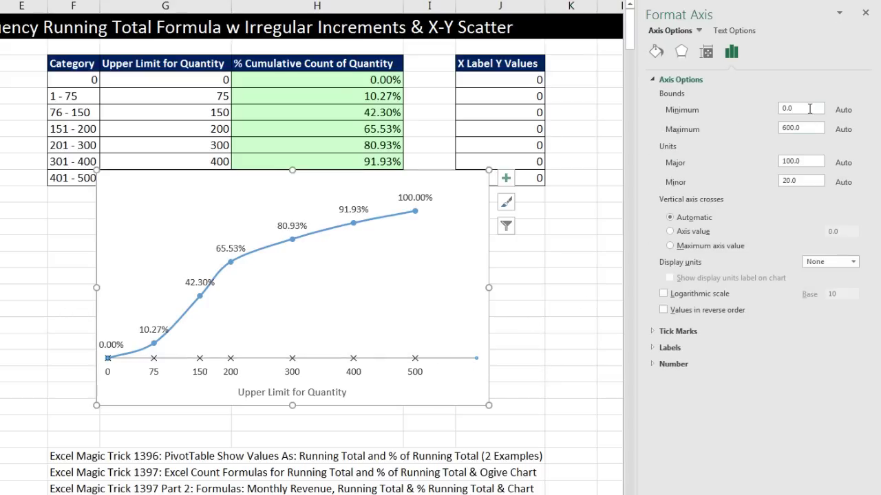
click(810, 109)
text(0)
key(Return)
key(Tab)
text(5)
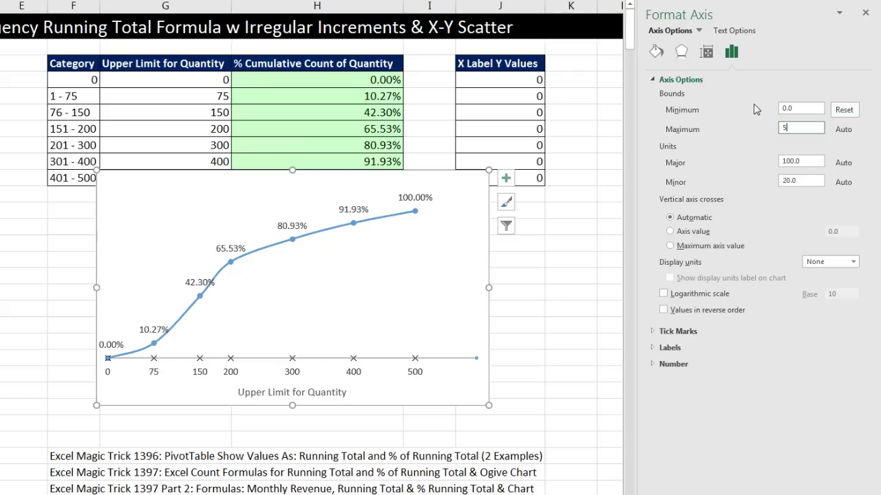
text(00)
key(Return)
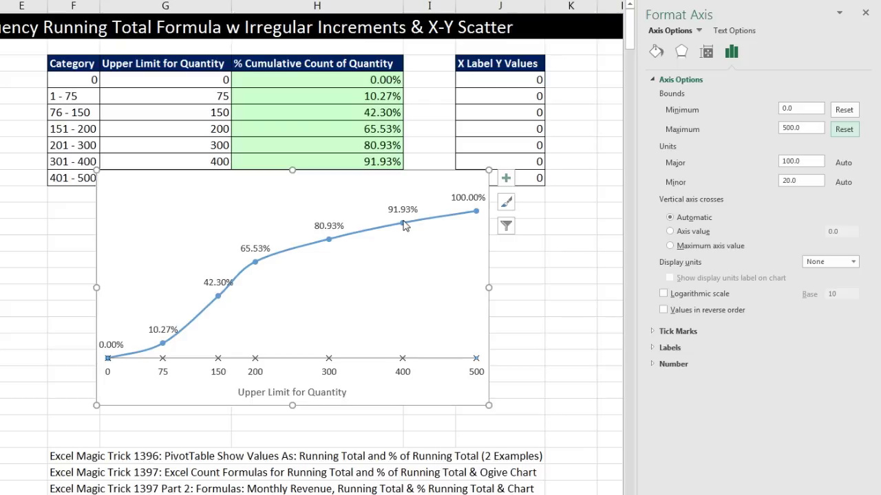
Add vertical error bars to the % Cumulative Count of Quantity series with the direction set to Minus.
click(506, 179)
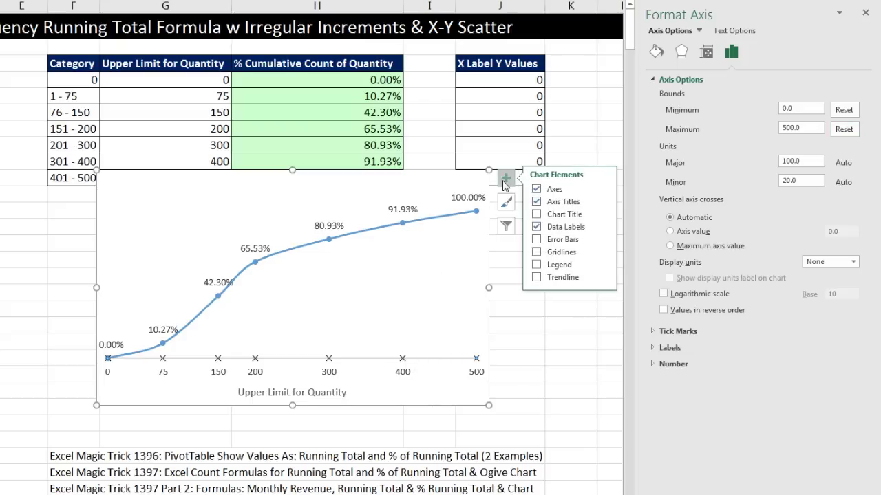
click(604, 241)
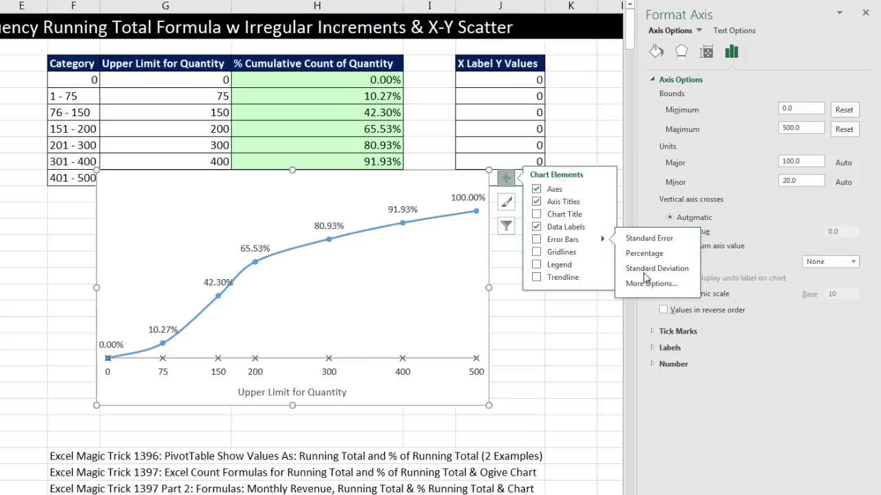
click(643, 284)
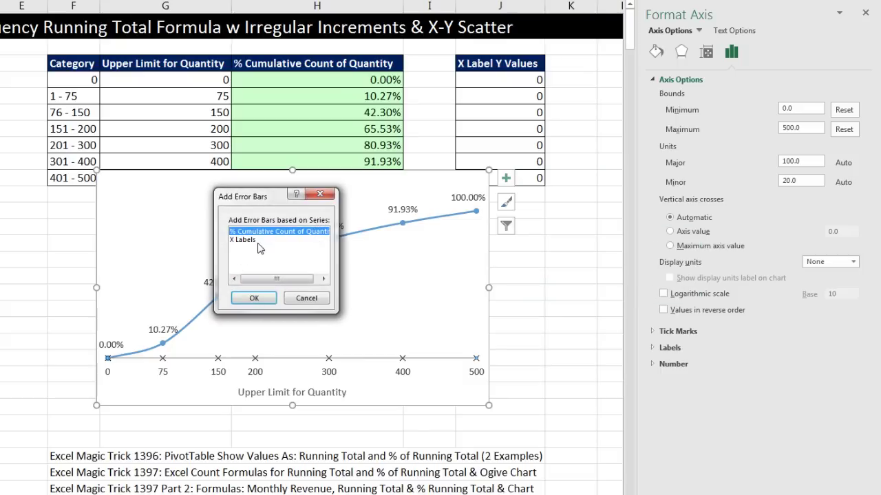
click(250, 297)
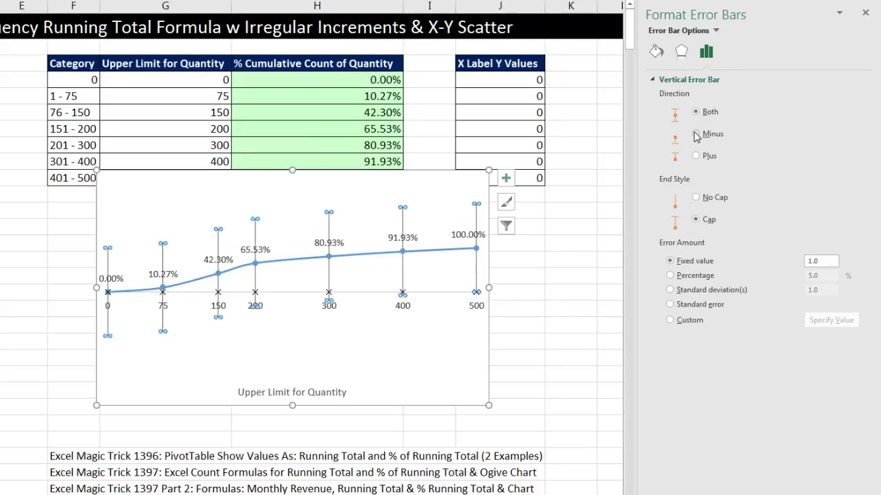
click(696, 135)
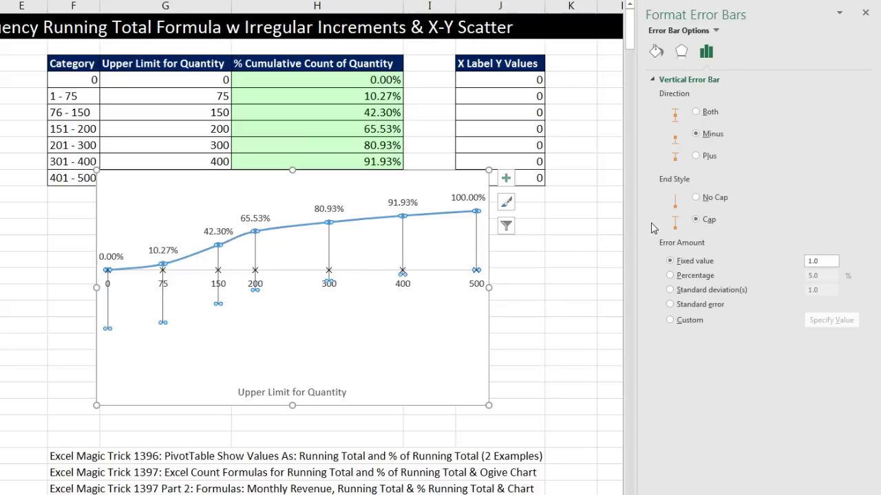
Set the error amount to Custom, with an empty positive value and the % Cumulative Count values H4:H10 as the negative error value.
click(671, 320)
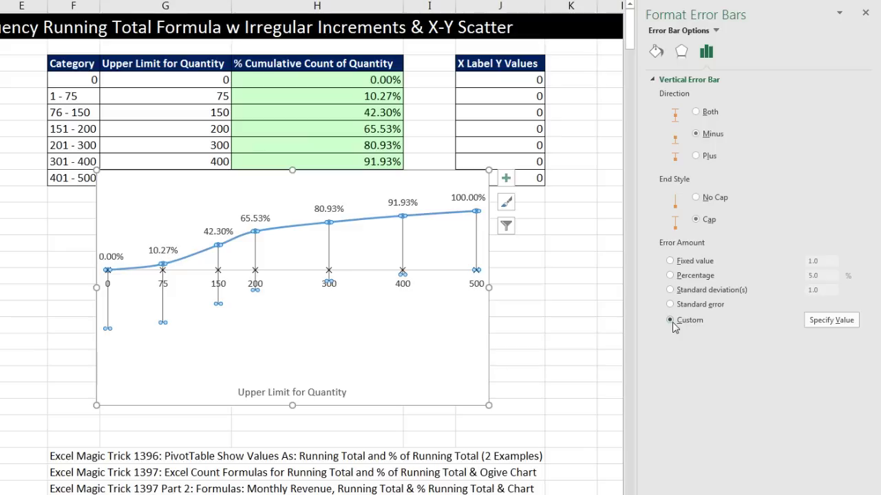
click(831, 320)
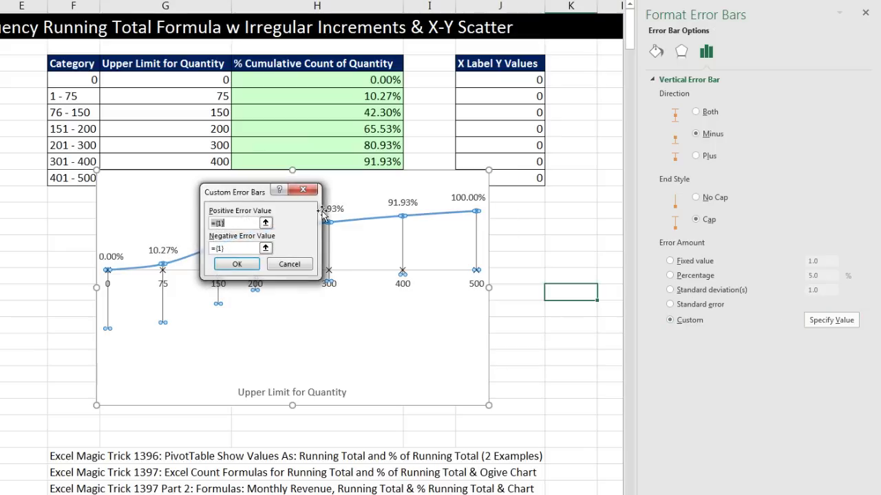
key(Delete)
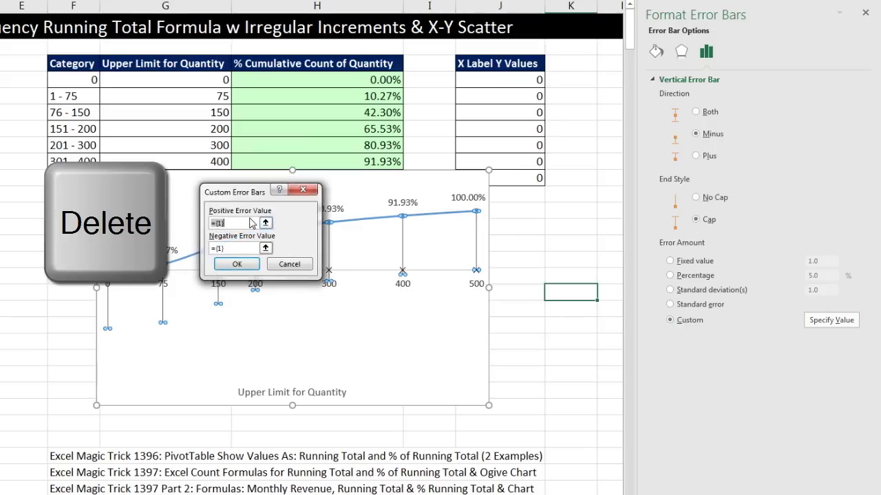
key(Tab)
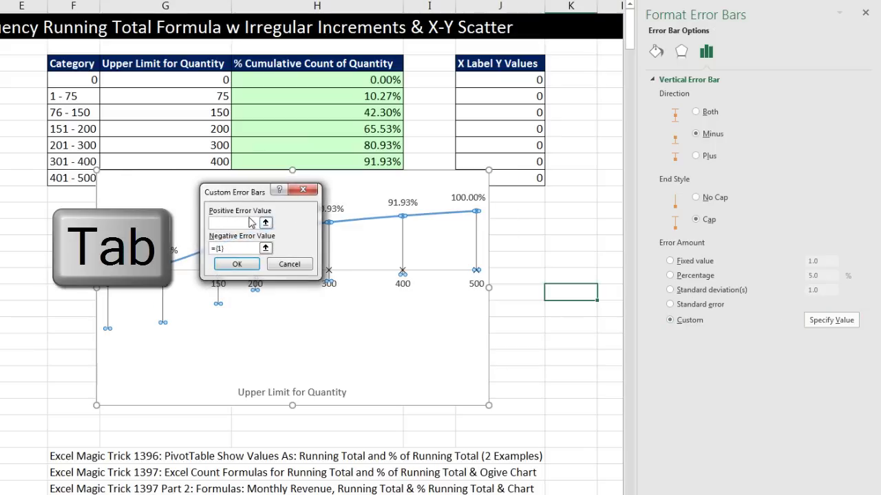
key(Delete)
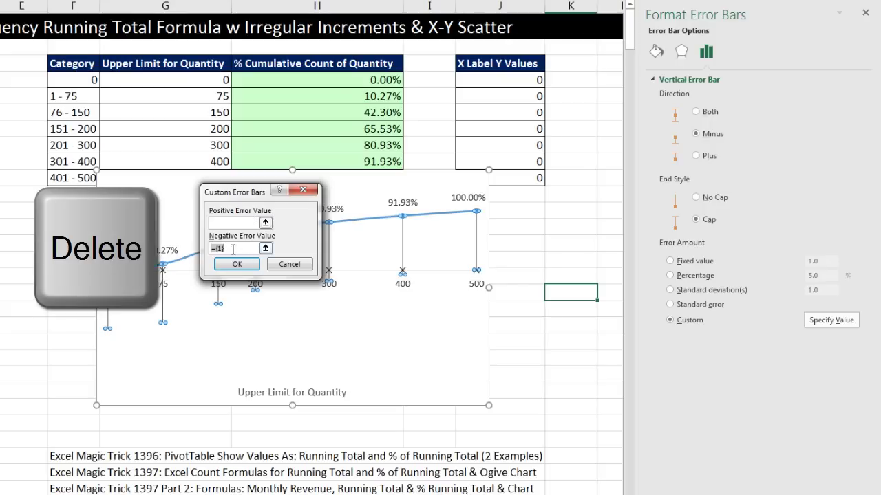
key(Delete)
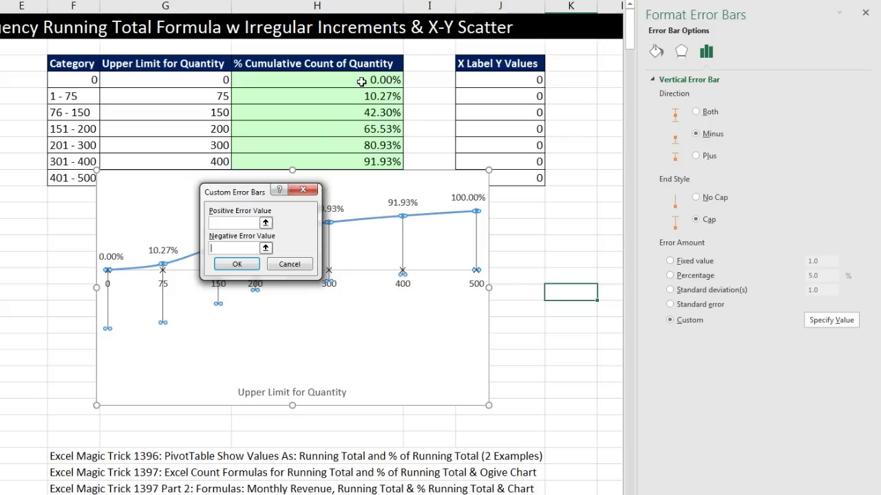
drag(362, 81, 359, 174)
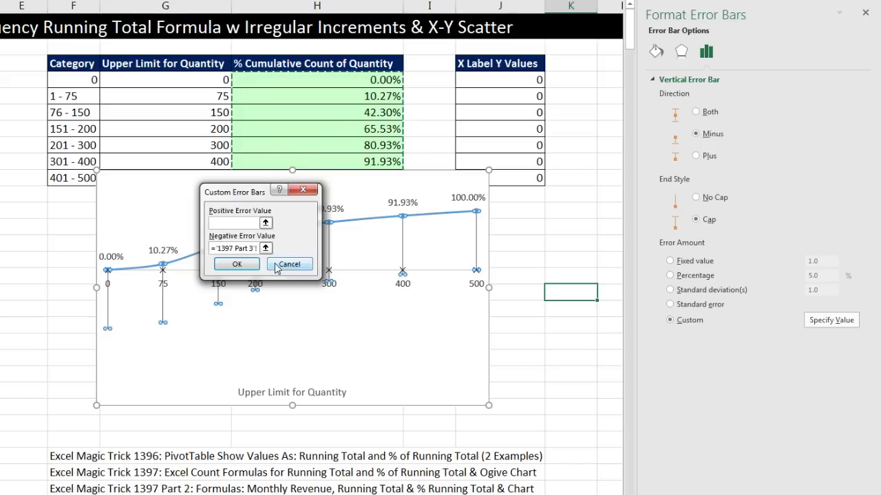
click(252, 265)
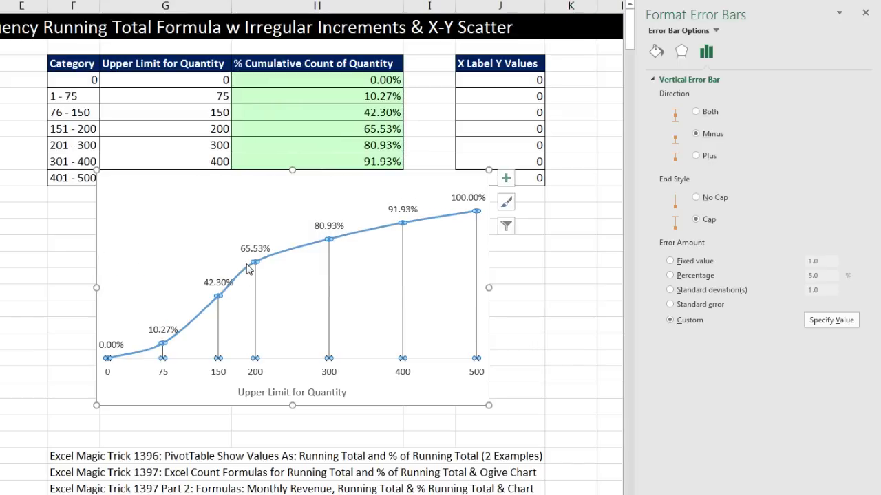
Add a chart title and link it to the % Cumulative Count of Quantity header in cell H3.
click(292, 188)
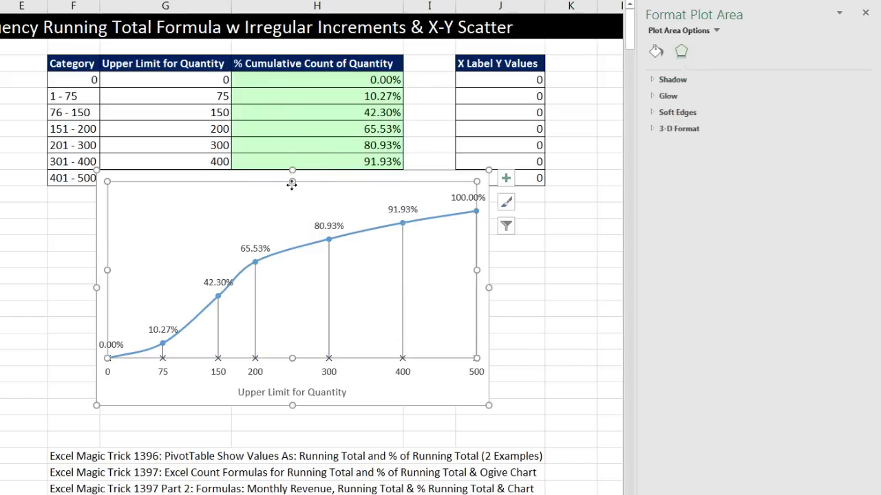
click(340, 182)
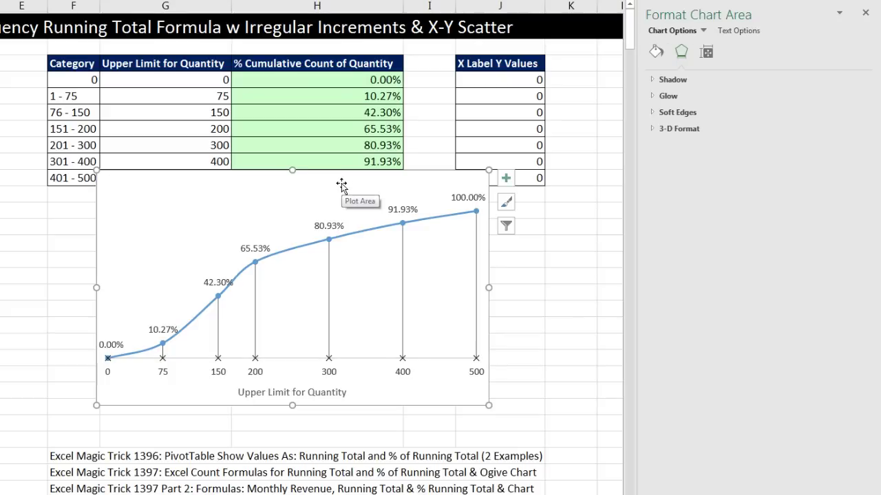
click(505, 184)
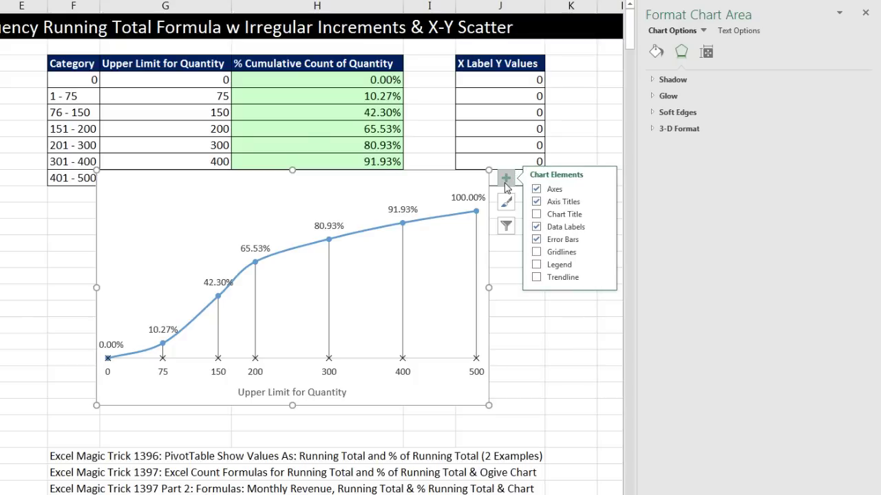
click(557, 214)
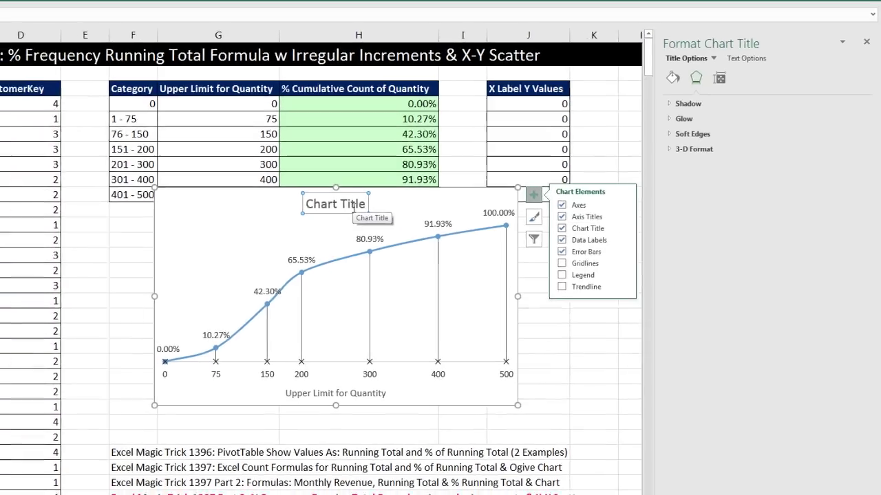
click(305, 186)
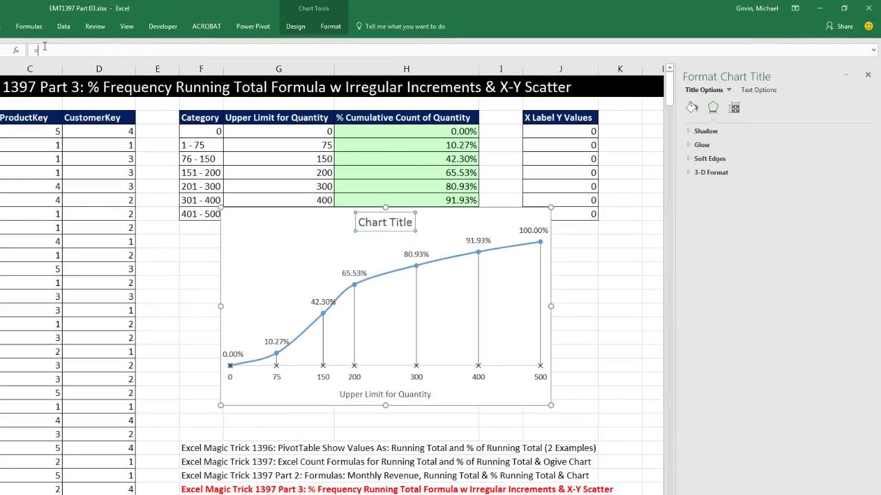
click(368, 125)
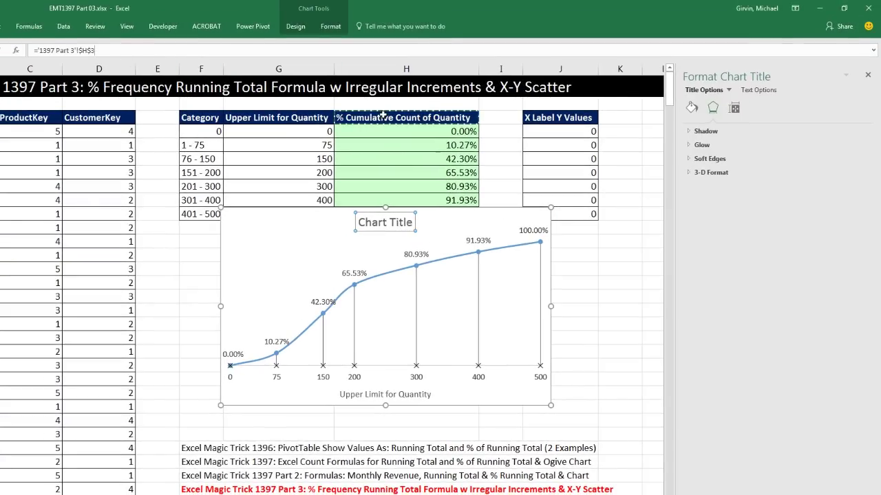
key(Return)
Give the chart area a solid fill in the lightest blue theme color.
click(242, 229)
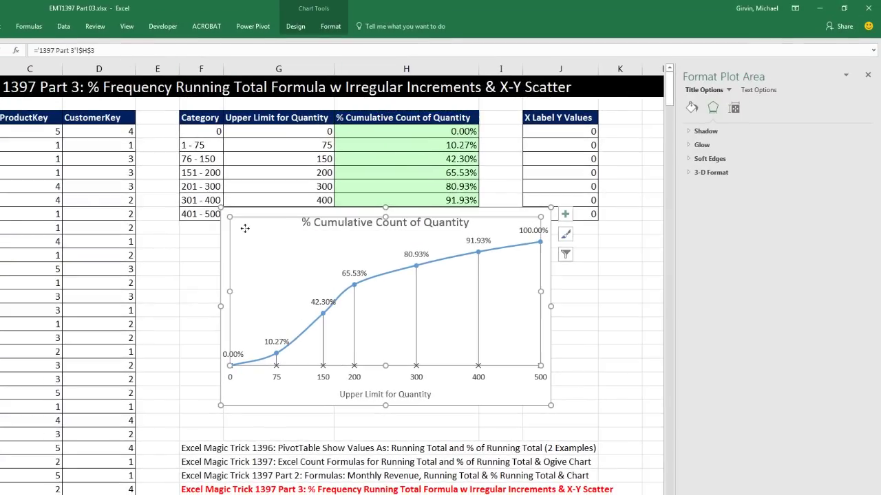
click(237, 217)
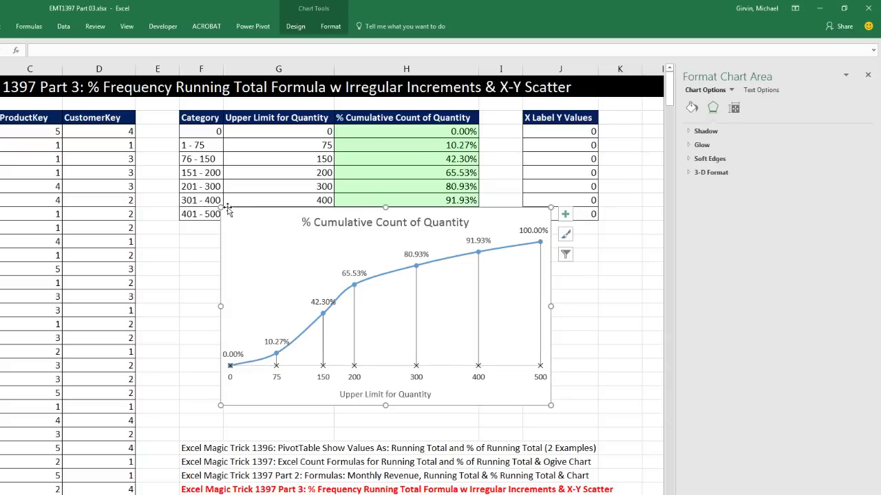
click(693, 108)
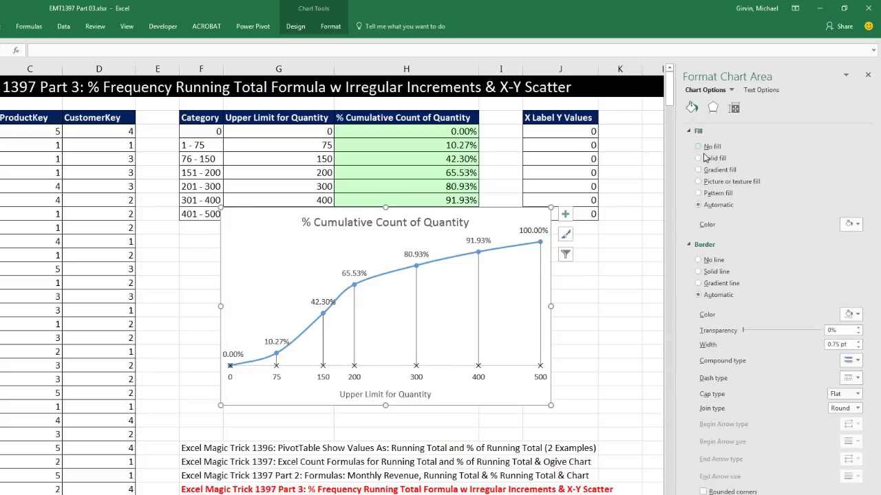
click(700, 158)
click(857, 224)
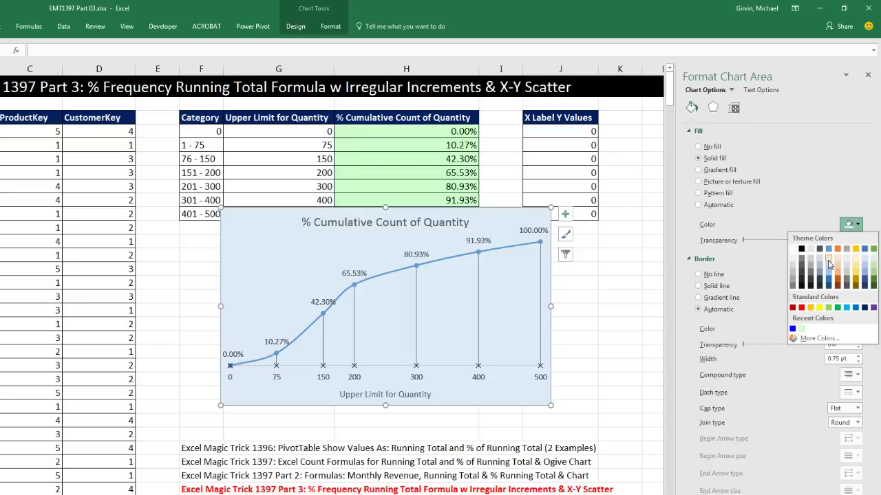
click(717, 307)
Move the chart below the frequency table and enlarge it to span roughly columns F through J.
click(246, 216)
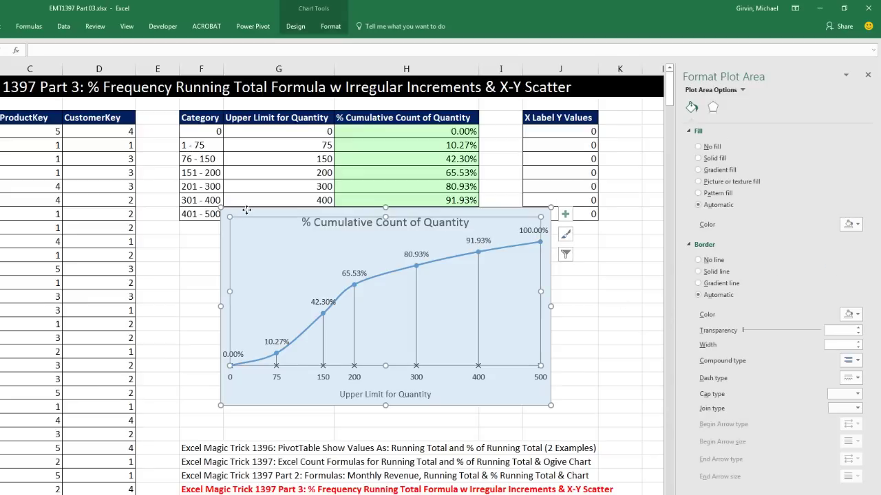
click(251, 211)
drag(251, 211, 210, 239)
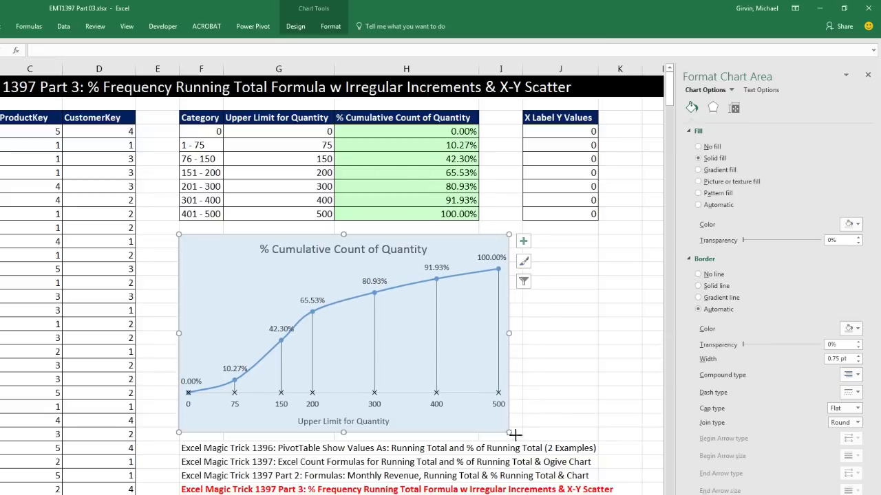
drag(515, 434, 602, 493)
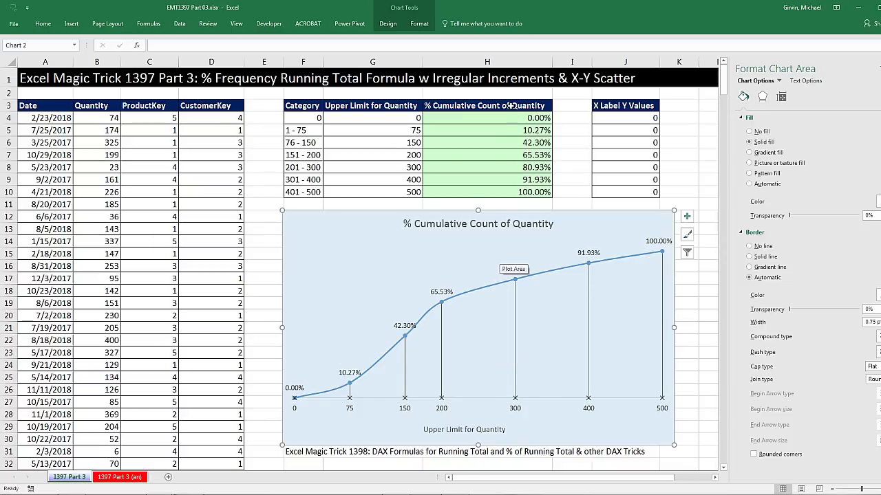
Open the COUNTIFS formula in cell H4 to examine its cell references.
click(501, 122)
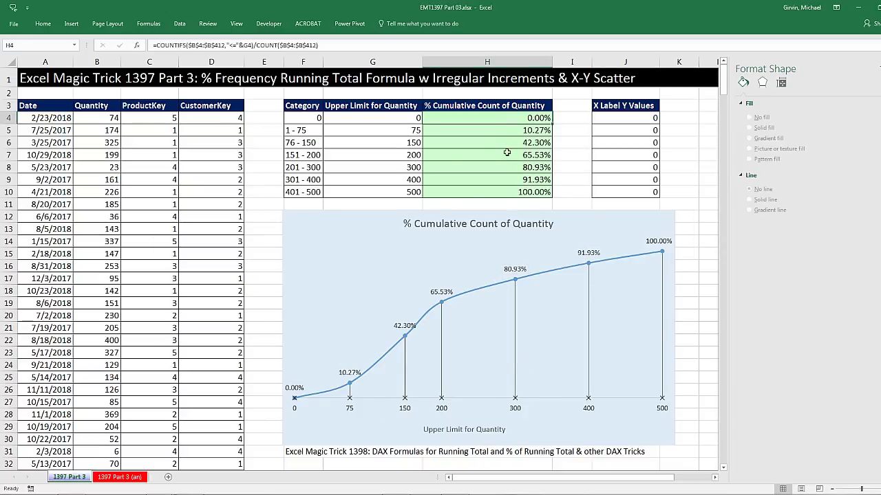
key(F2)
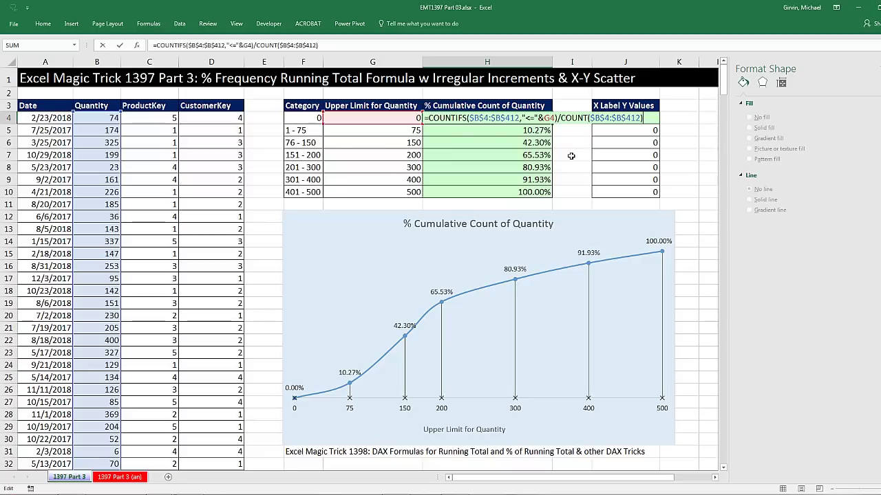